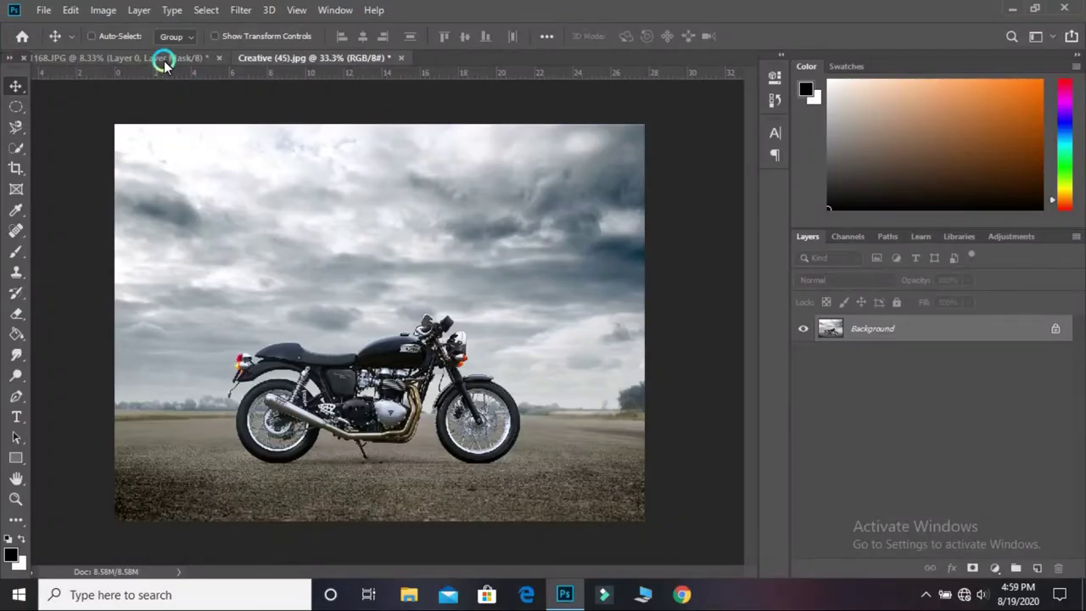
# Step: Drag the cut-out man from 168.JPG into the Creative (45).jpg motorcycle scene
pyautogui.click(158, 57)
pyautogui.moveTo(381, 238)
pyautogui.mouseDown()
pyautogui.moveTo(295, 68)
pyautogui.moveTo(367, 173)
pyautogui.mouseUp()
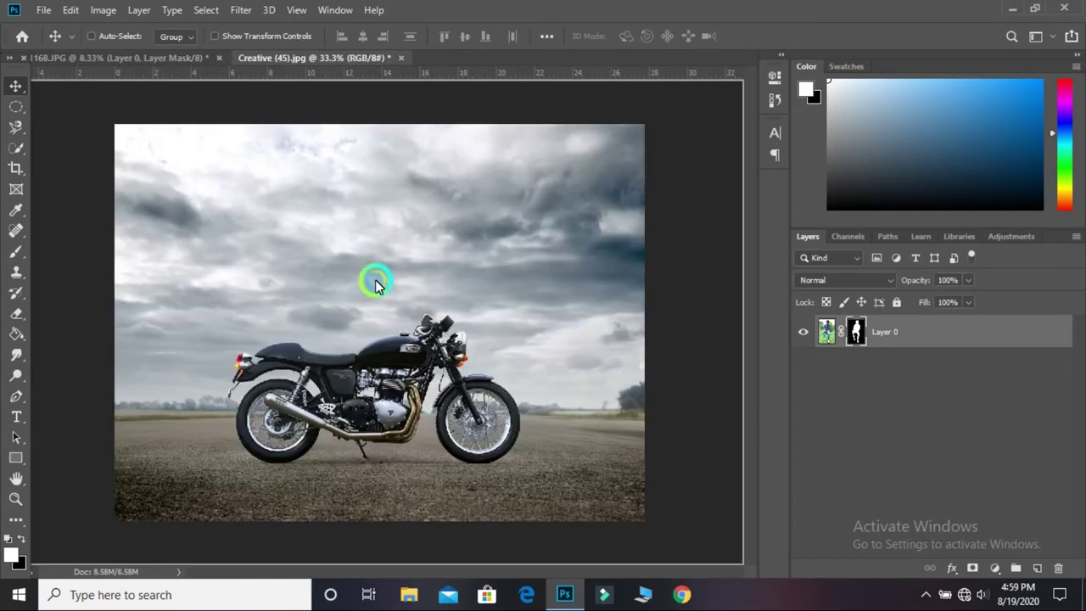
pyautogui.moveTo(376, 284); pyautogui.dragTo(373, 288)
# Step: Scale the man to about 16% and place him sitting on the motorcycle seat
pyautogui.hotkey('ctrl', 't')
pyautogui.hotkey('ctrl', '-')
pyautogui.moveTo(624, 308)
pyautogui.mouseDown()
pyautogui.moveTo(255, 301)
pyautogui.moveTo(356, 308)
pyautogui.mouseUp()
pyautogui.hotkey('ctrl', '+')
pyautogui.hotkey('ctrl', '+')
pyautogui.hotkey('ctrl', '+')
pyautogui.hotkey('ctrl', '+')
pyautogui.moveTo(622, 359)
pyautogui.mouseDown()
pyautogui.moveTo(414, 362)
pyautogui.moveTo(453, 368)
pyautogui.mouseUp()
pyautogui.hotkey('ctrl', '-')
pyautogui.hotkey('ctrl', '-')
pyautogui.press('Return')
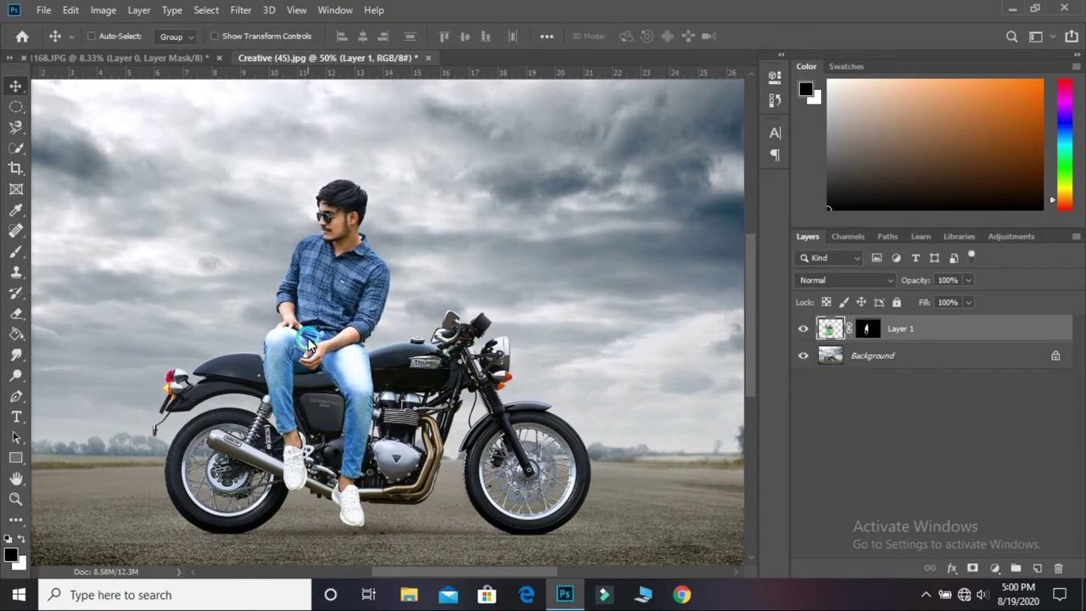
pyautogui.scroll(1, 307, 344)
pyautogui.scroll(-2, 505, 378)
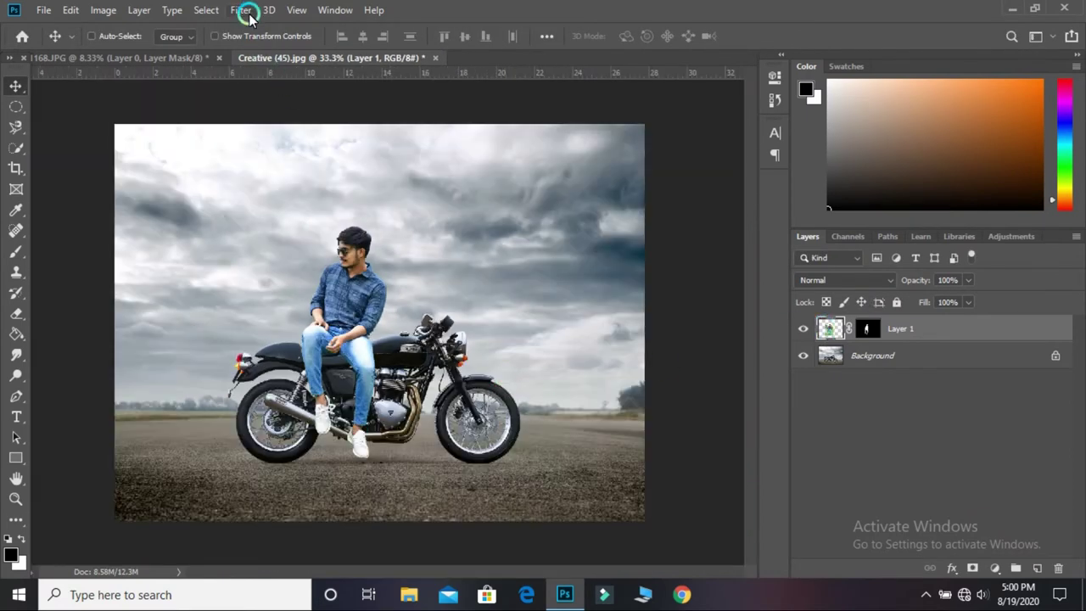
# Step: In Camera Raw, give the man Contrast +31, Shadows -43 and Texture +27
pyautogui.click(246, 12)
pyautogui.click(297, 102)
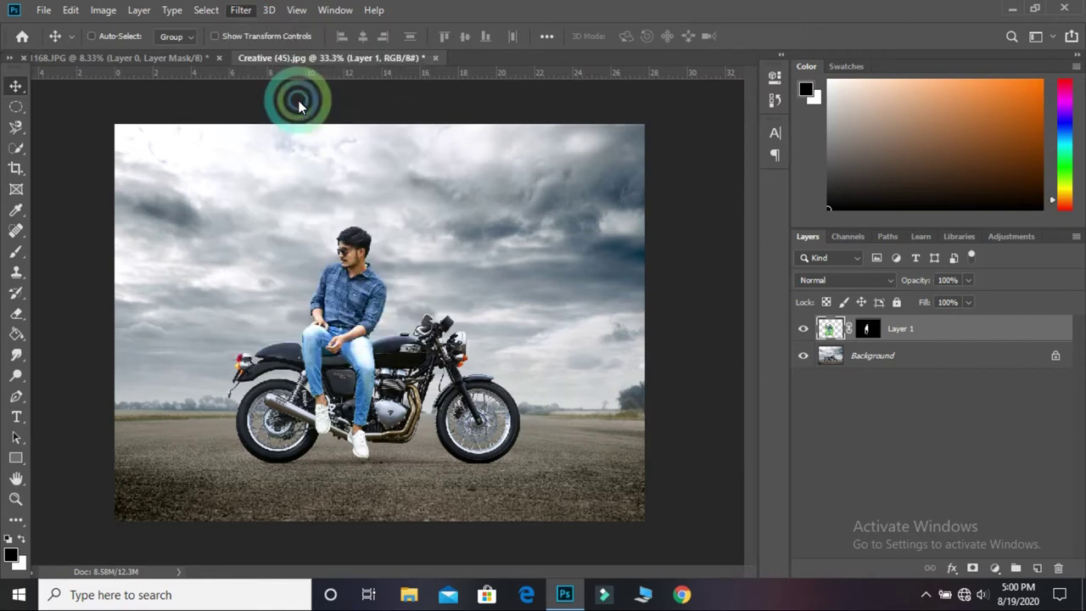
pyautogui.click(943, 407)
pyautogui.moveTo(954, 408); pyautogui.dragTo(984, 408)
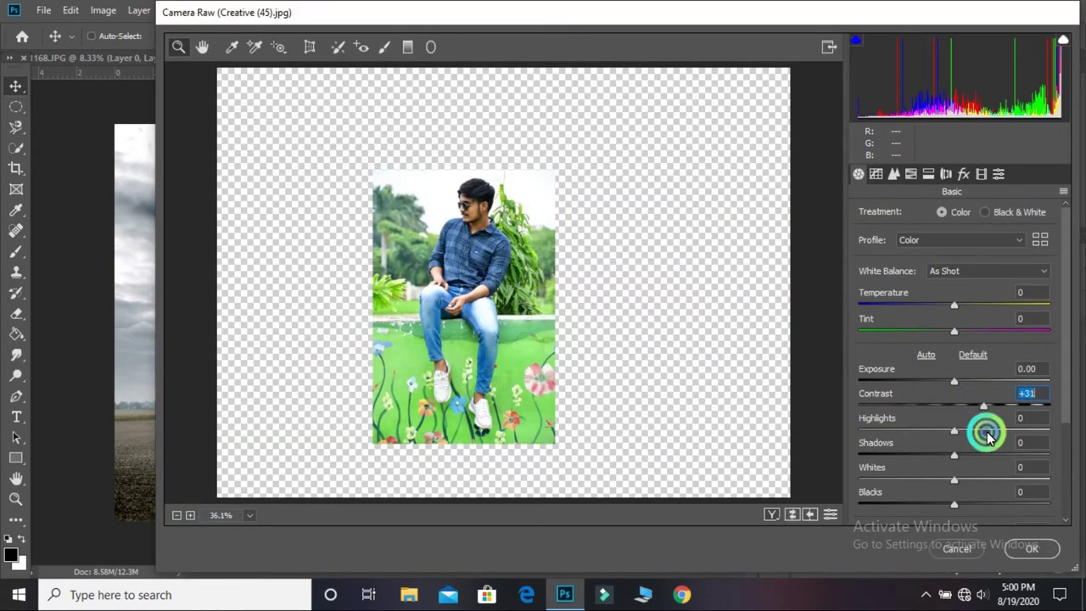
pyautogui.moveTo(1067, 413); pyautogui.dragTo(1060, 436)
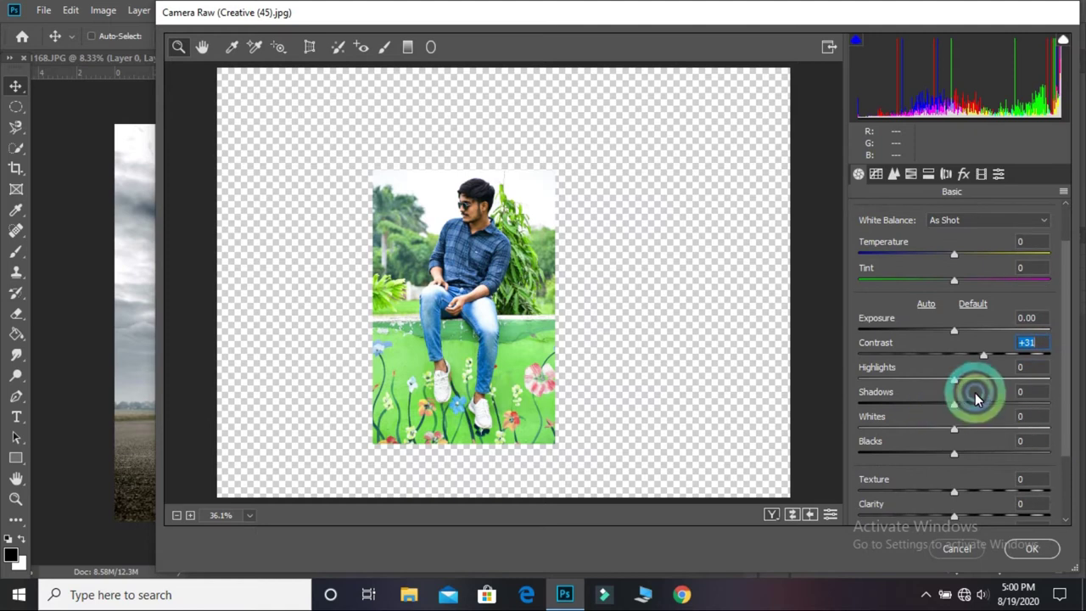
pyautogui.moveTo(927, 413); pyautogui.dragTo(916, 415)
pyautogui.click(952, 489)
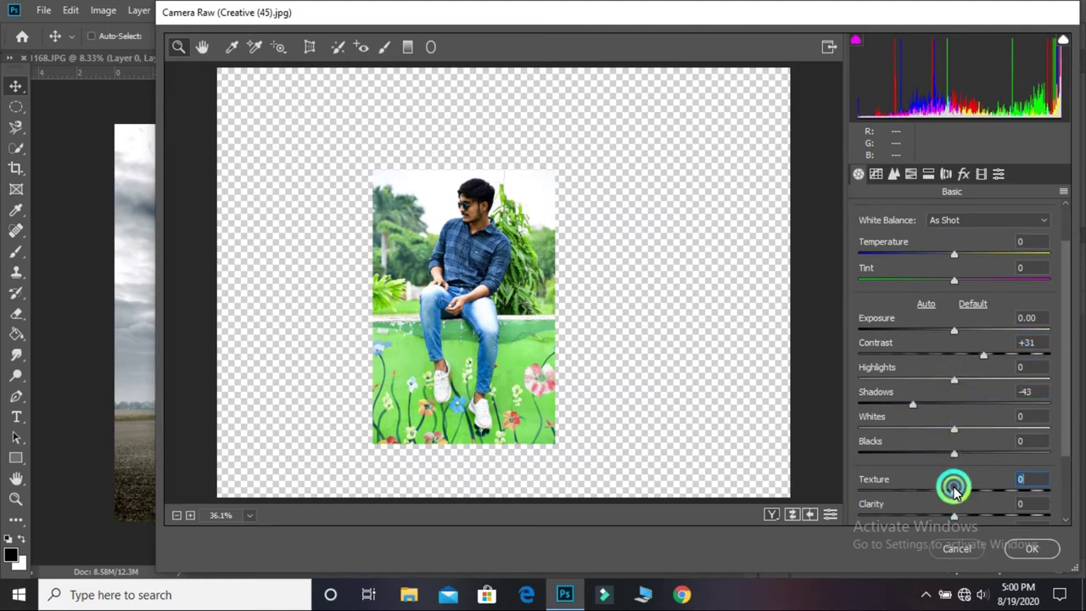
pyautogui.moveTo(977, 493); pyautogui.dragTo(981, 493)
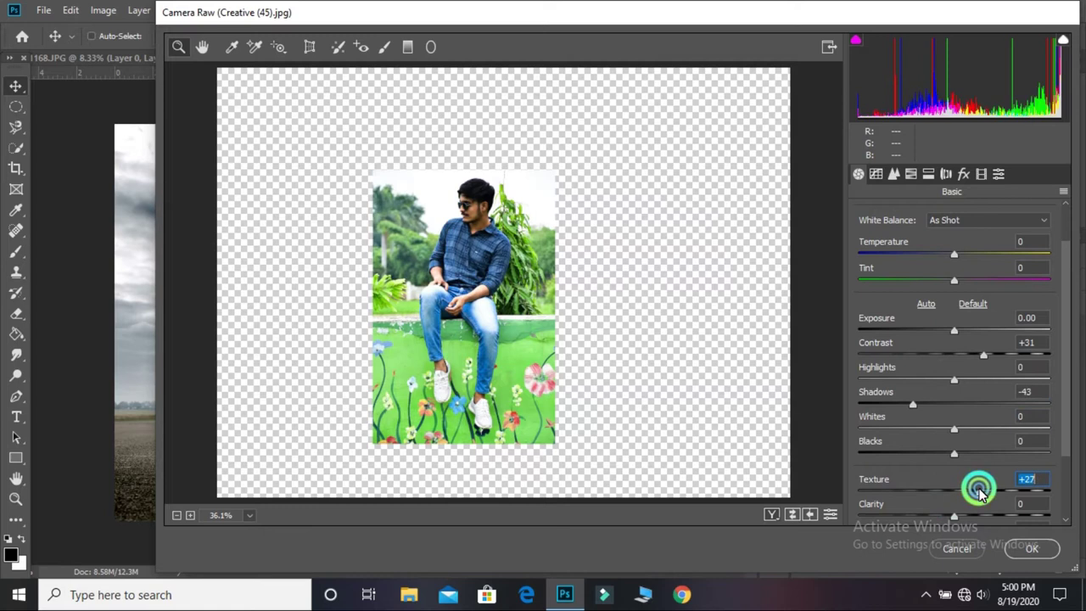
# Step: Lower HSL luminance of greens to -24, yellows to -37 and blues, then apply
pyautogui.click(912, 177)
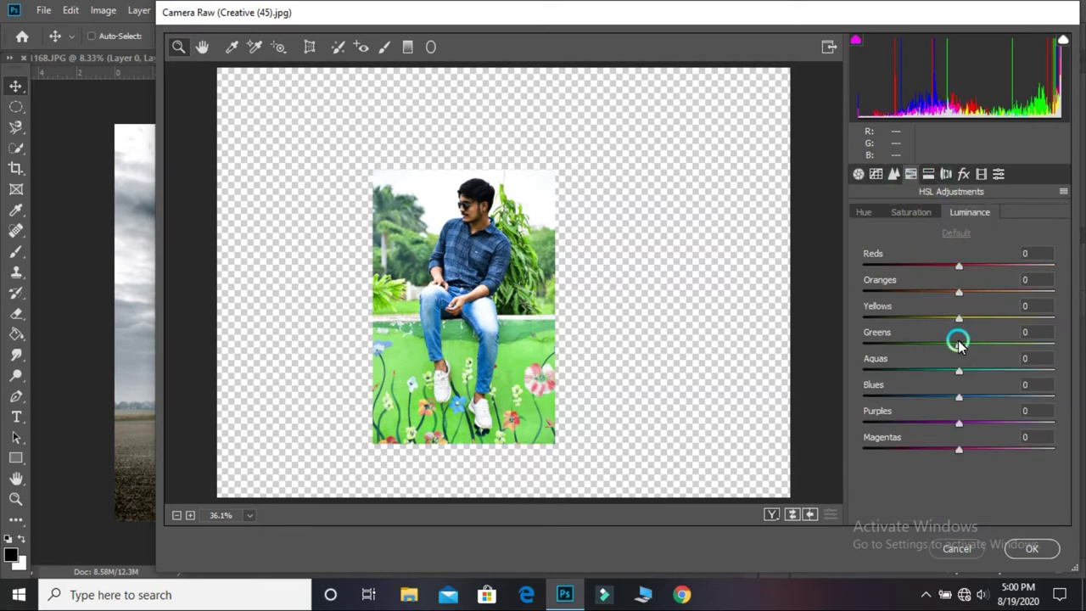
pyautogui.moveTo(952, 343)
pyautogui.mouseDown()
pyautogui.moveTo(936, 344)
pyautogui.moveTo(929, 378)
pyautogui.mouseUp()
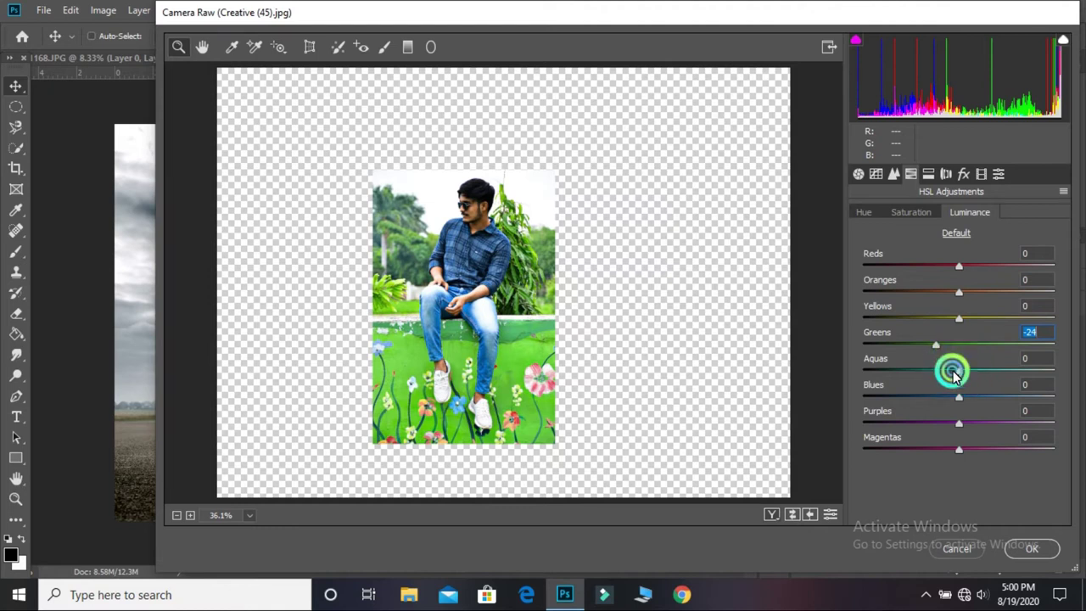
pyautogui.moveTo(958, 318); pyautogui.dragTo(924, 319)
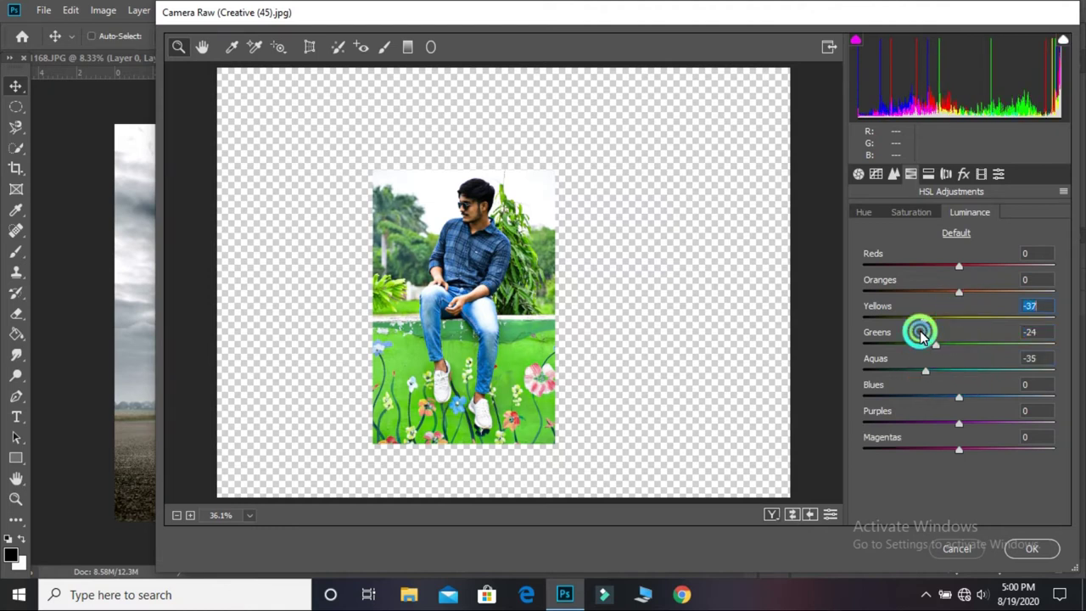
pyautogui.moveTo(958, 395)
pyautogui.mouseDown()
pyautogui.moveTo(914, 397)
pyautogui.moveTo(929, 397)
pyautogui.mouseUp()
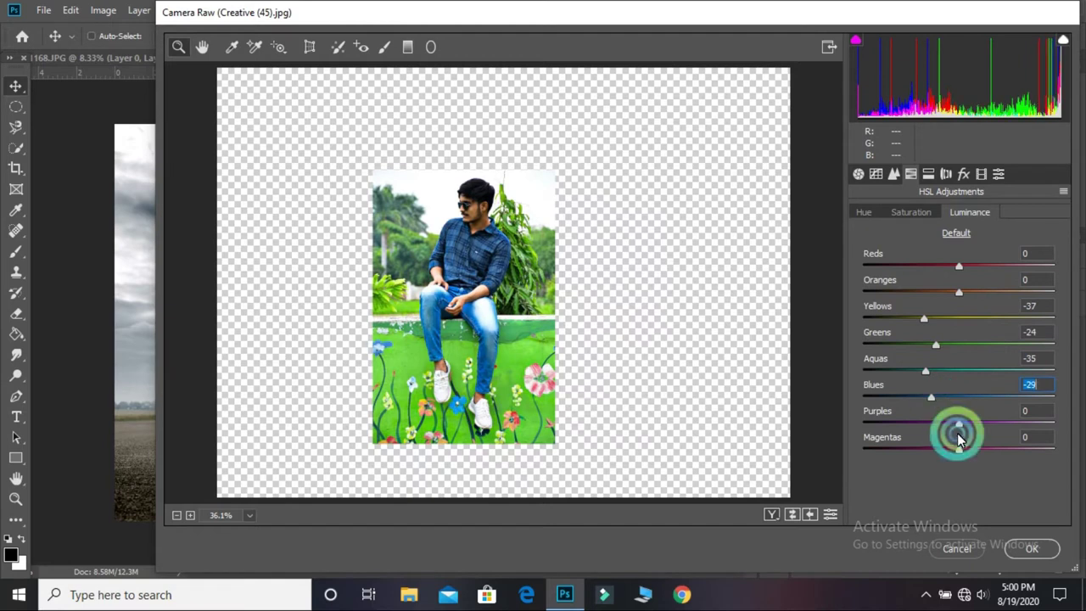
pyautogui.click(1023, 550)
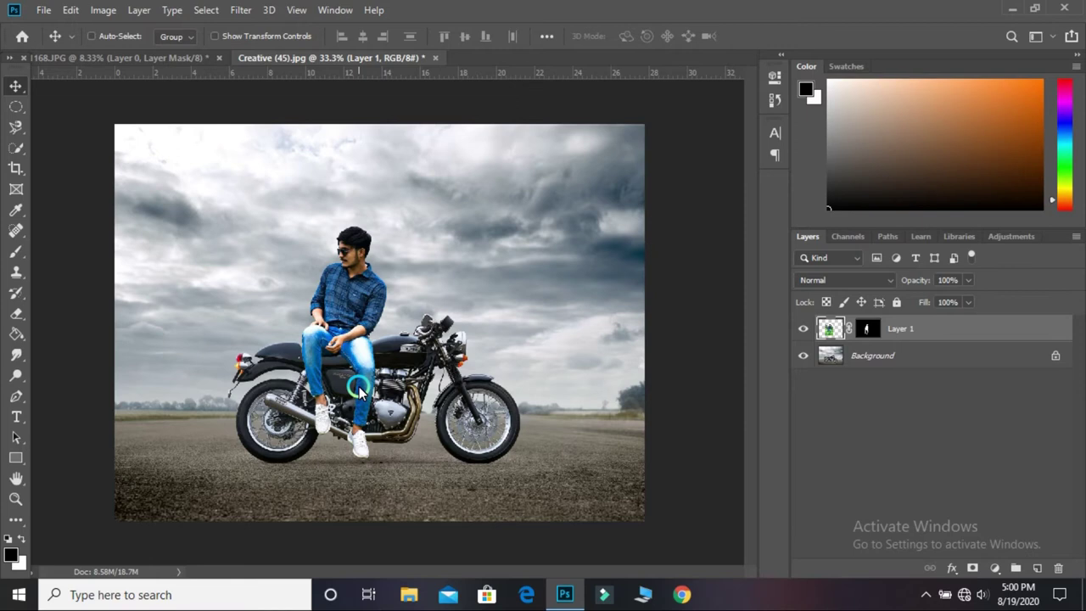
# Step: Apply Curves to Layer 1's mask, pulling input 159 down to output 103
pyautogui.hotkey('ctrl', '+')
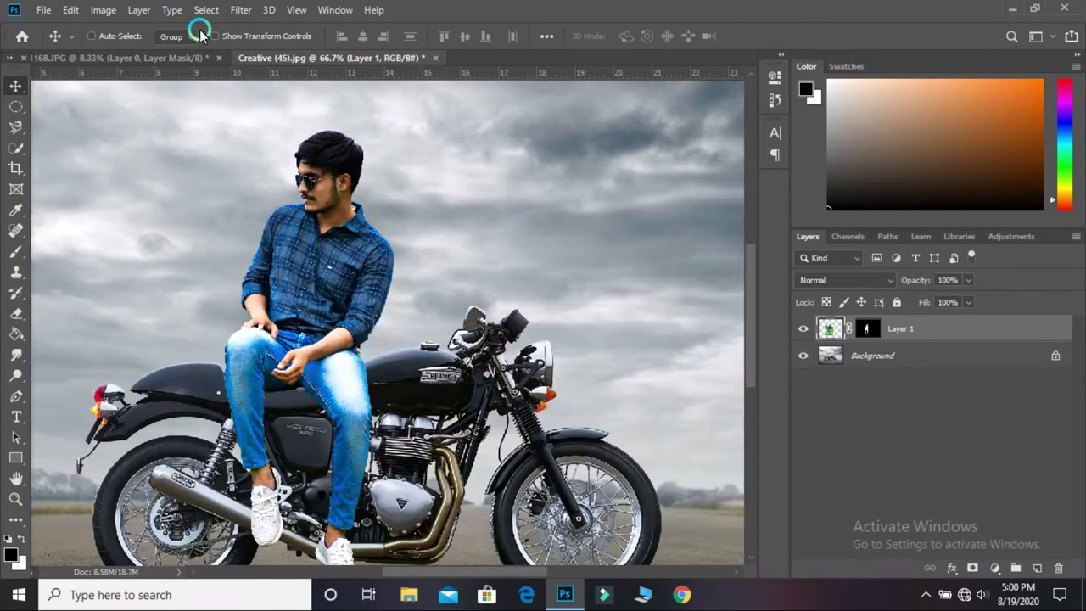
pyautogui.hotkey('ctrl', '-')
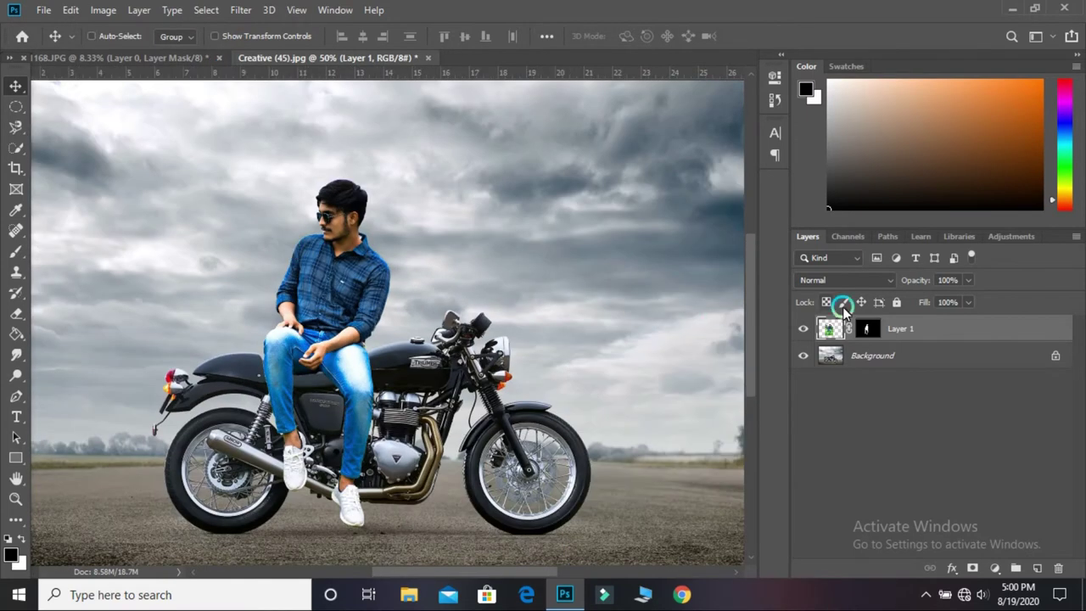
pyautogui.click(867, 337)
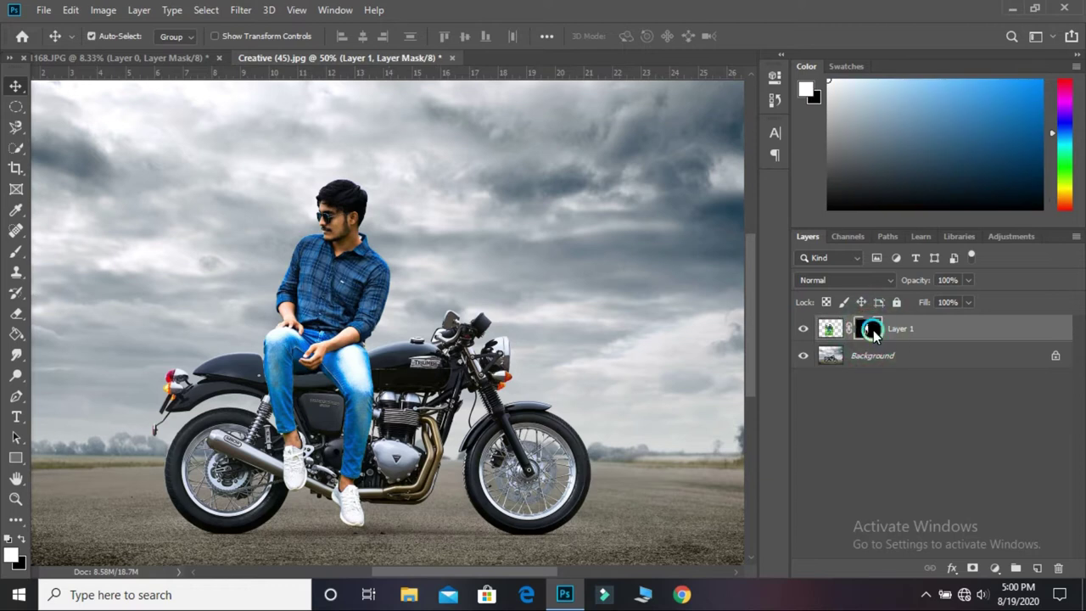
pyautogui.hotkey('ctrl', 'm')
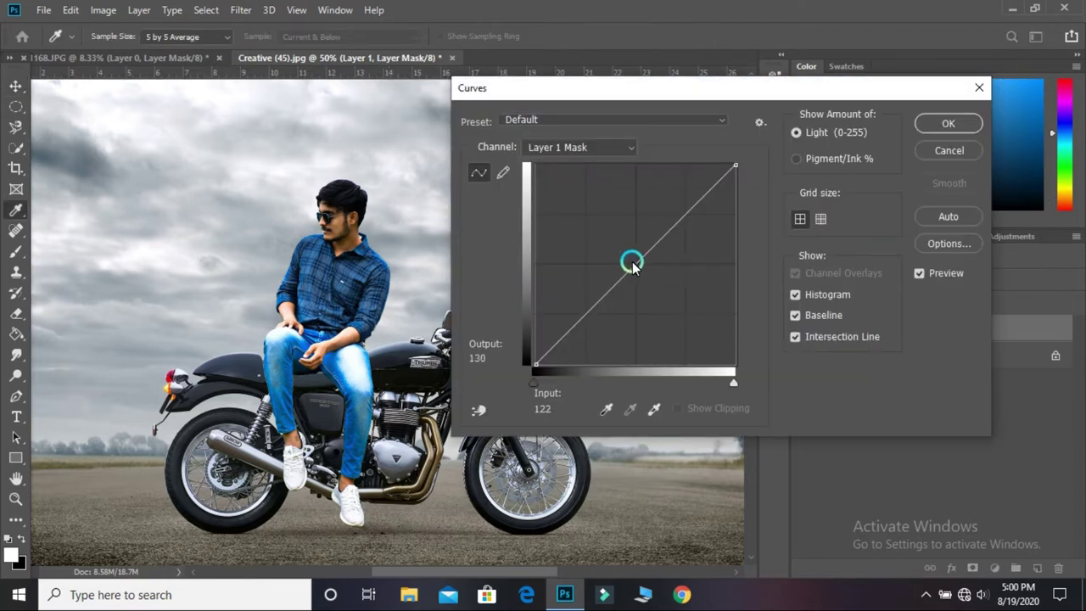
pyautogui.moveTo(645, 277); pyautogui.dragTo(681, 302)
pyautogui.click(941, 127)
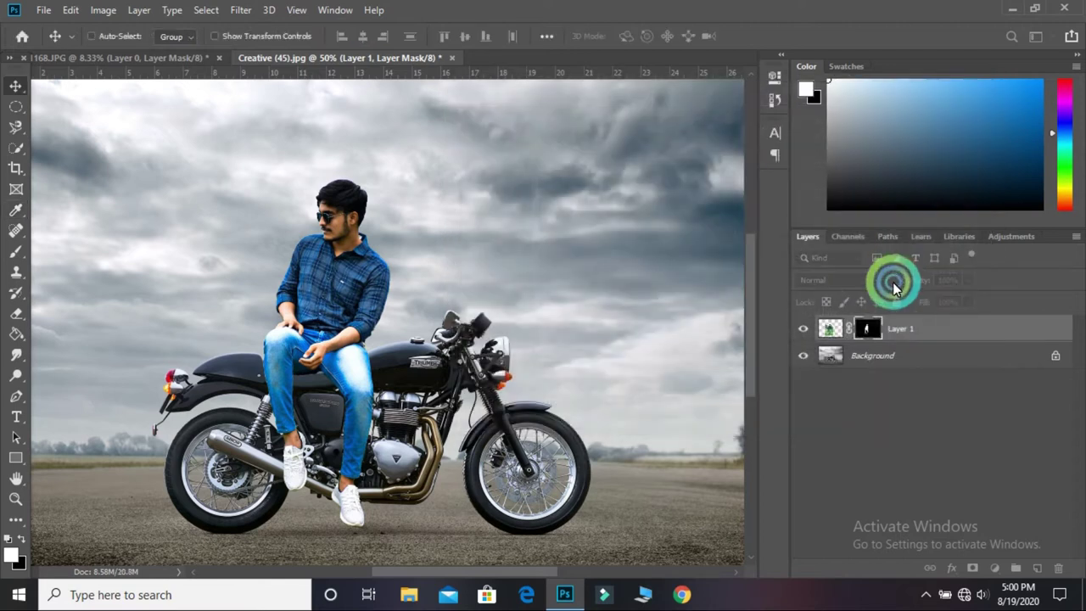
pyautogui.click(831, 330)
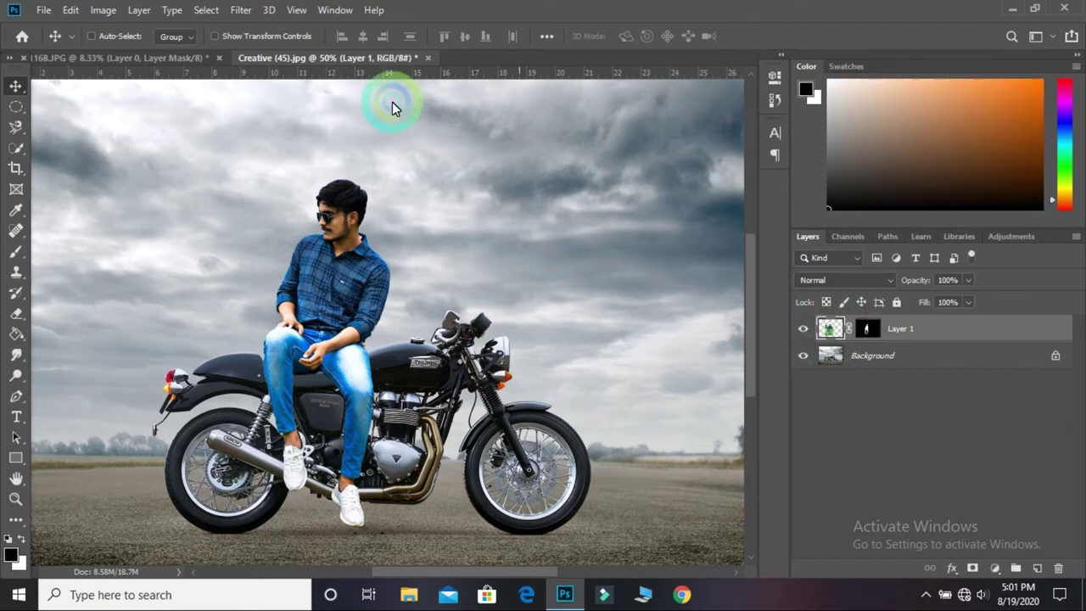
# Step: Select the Background layer and bring up the Camera Raw Filter on it
pyautogui.click(241, 10)
pyautogui.click(299, 107)
pyautogui.keyDown('ctrl'); pyautogui.click(577, 320); pyautogui.keyUp('ctrl')
pyautogui.click(238, 10)
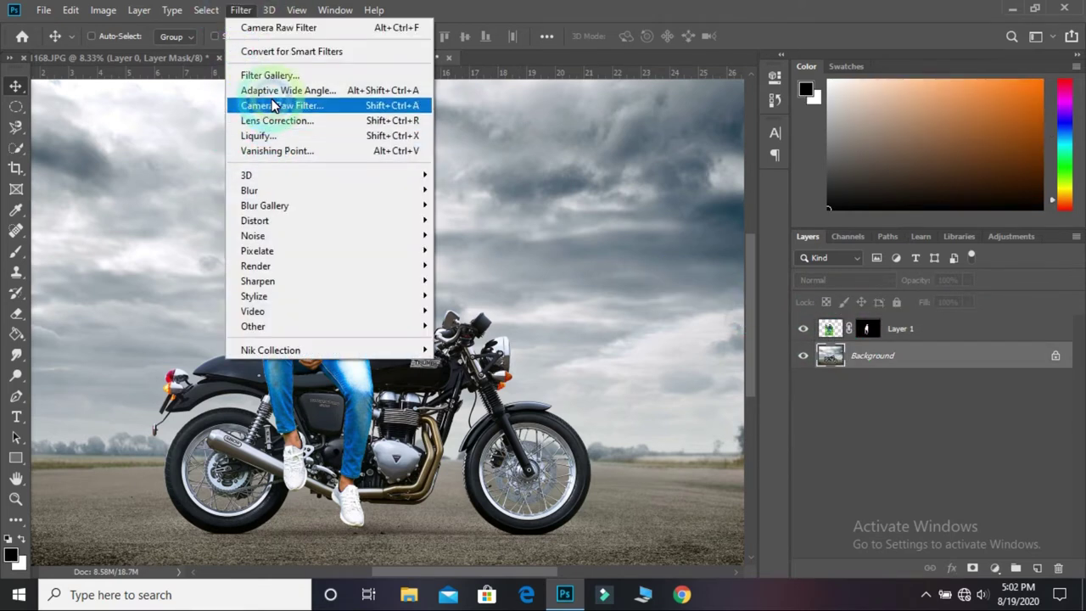
pyautogui.click(280, 105)
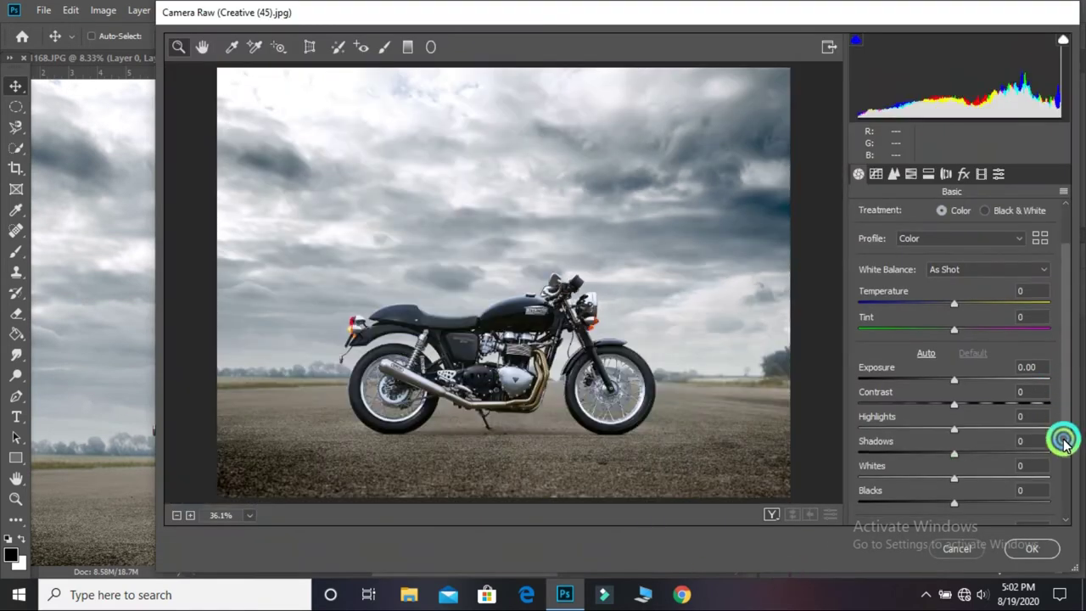
# Step: Grade the background with Vibrance +73, Saturation +89 and slightly warmer Temperature
pyautogui.scroll(-3, 1019, 467)
pyautogui.scroll(-1, 1066, 478)
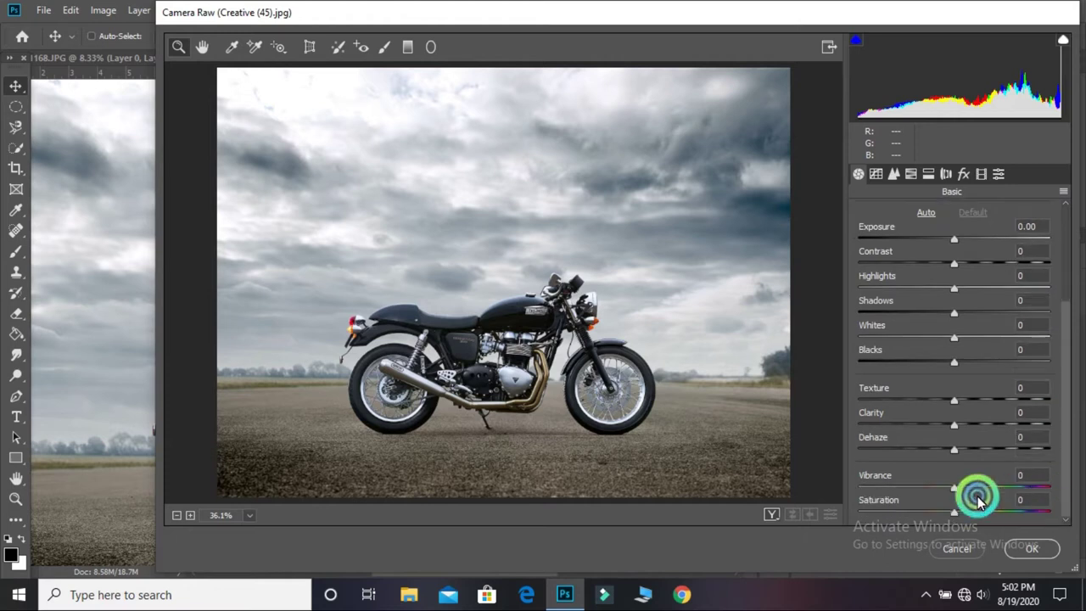
pyautogui.moveTo(956, 488); pyautogui.dragTo(1023, 488)
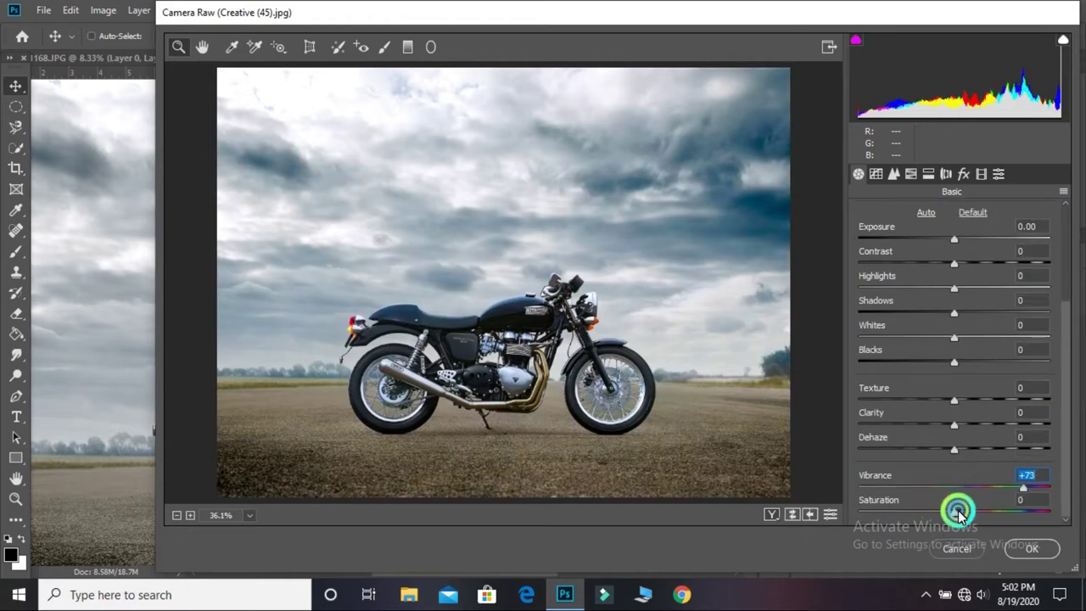
pyautogui.moveTo(956, 511); pyautogui.dragTo(1026, 525)
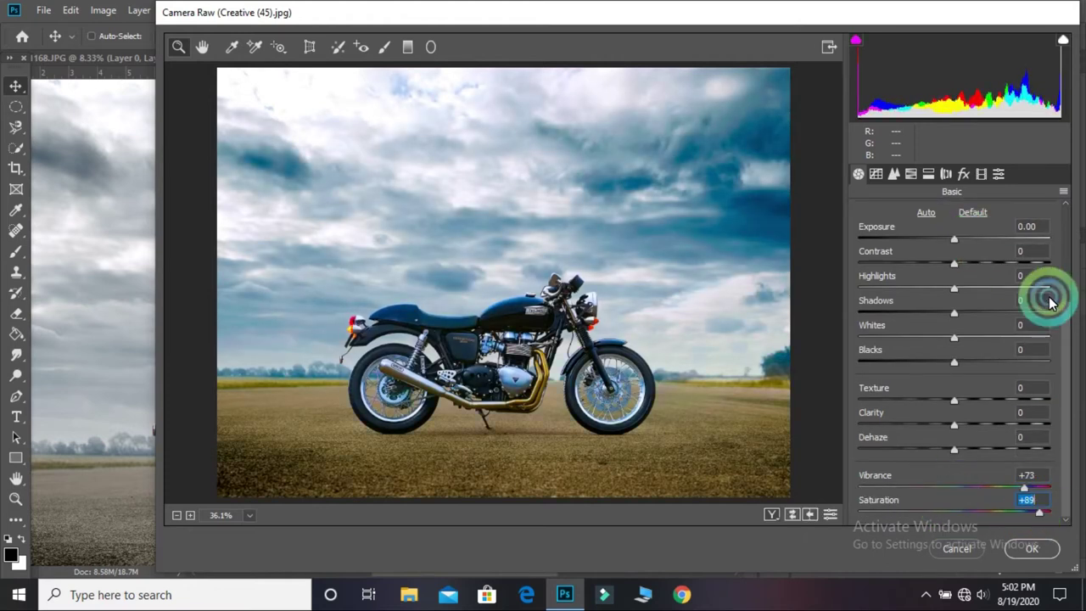
pyautogui.moveTo(1061, 328); pyautogui.dragTo(1046, 246)
pyautogui.moveTo(954, 289); pyautogui.dragTo(957, 298)
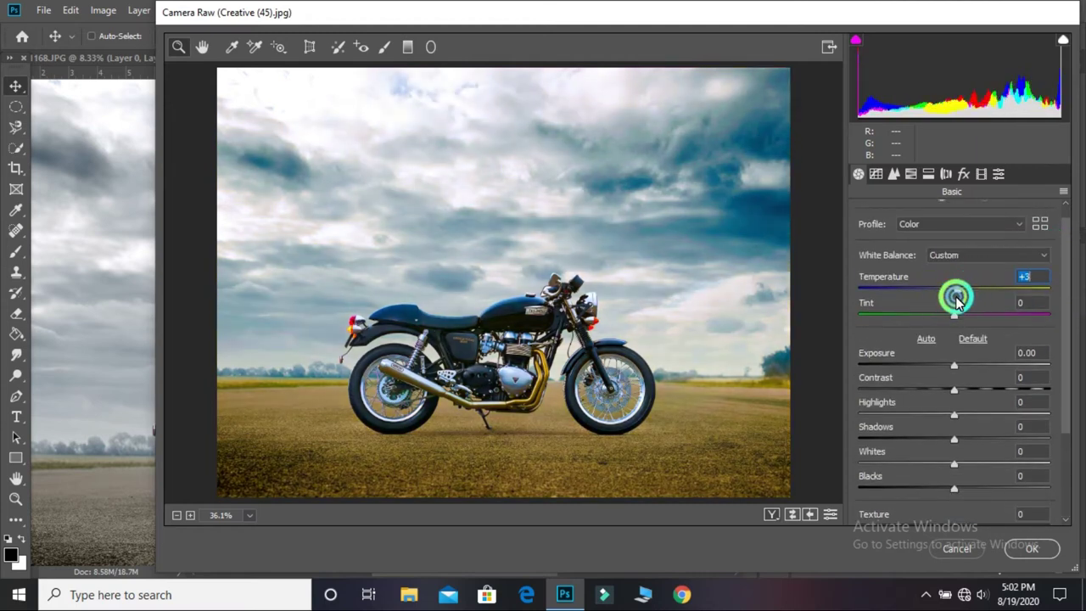
pyautogui.click(1028, 549)
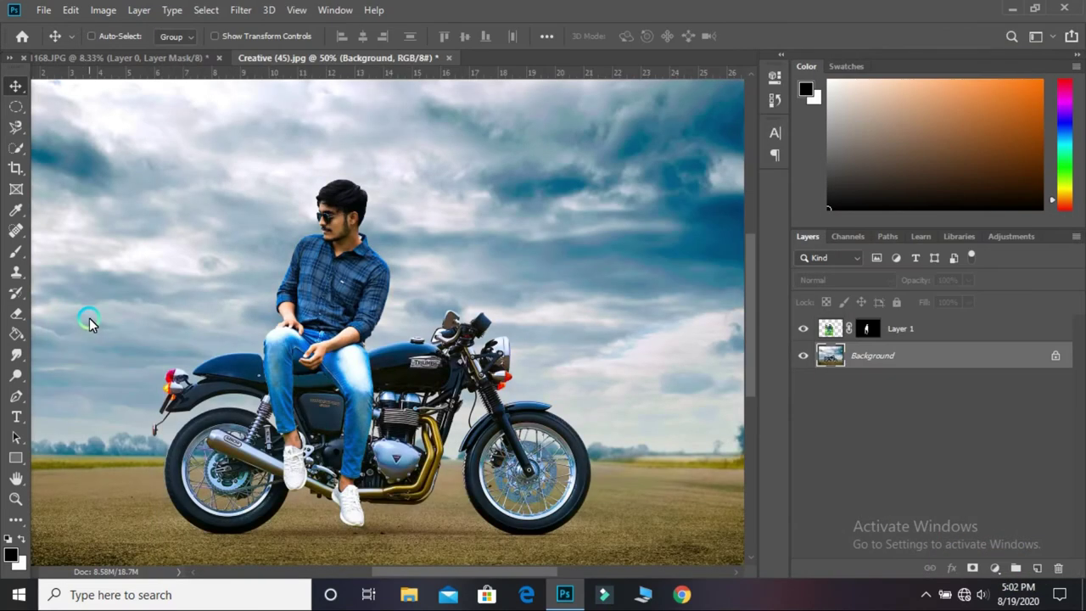
pyautogui.hotkey('ctrl', '-')
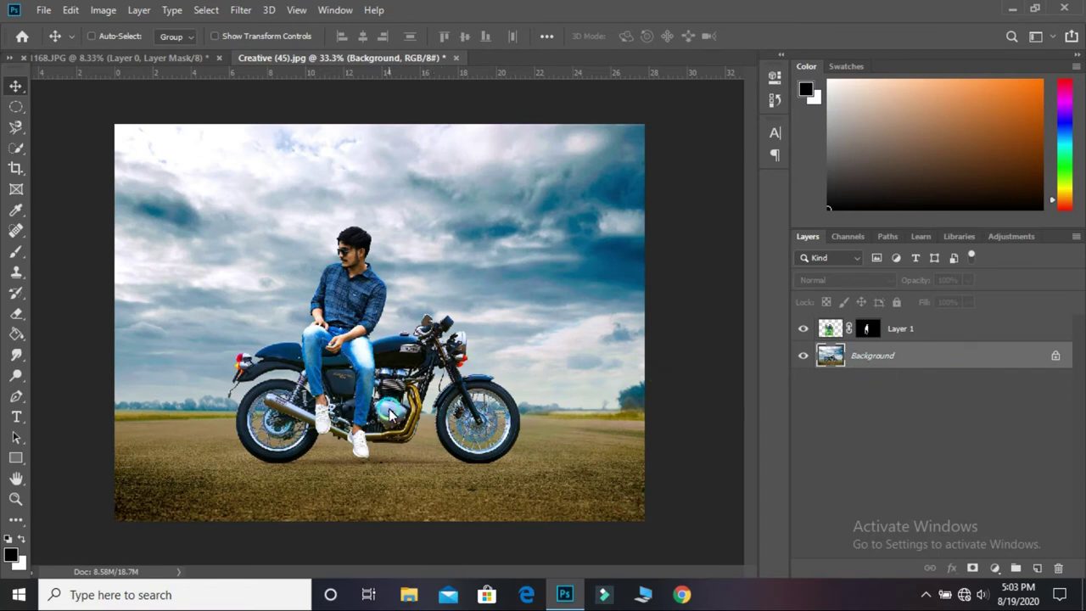
pyautogui.hotkey('ctrl', '1')
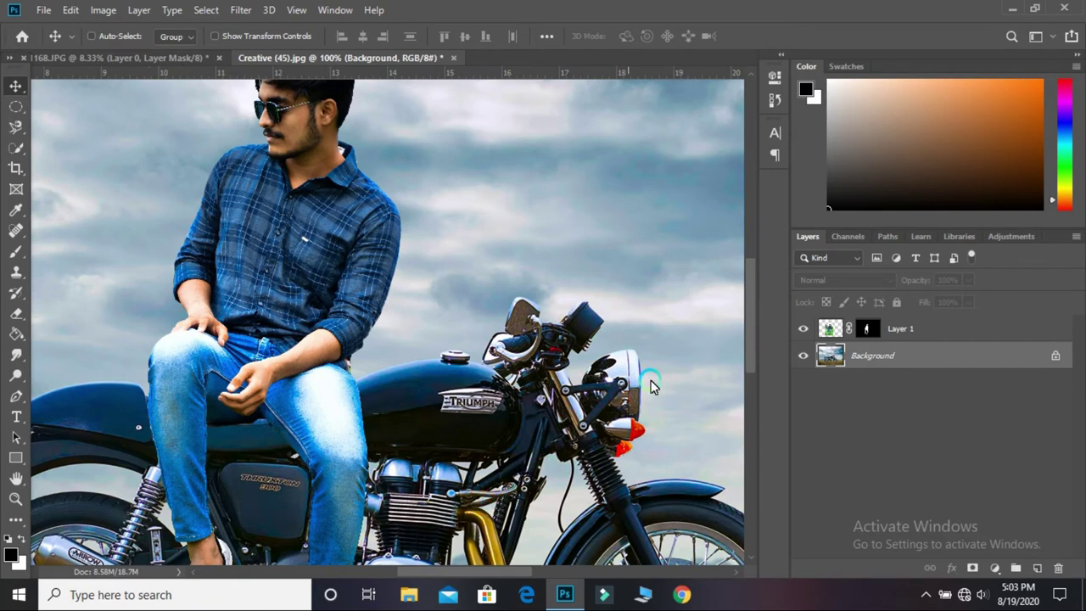
pyautogui.click(904, 331)
pyautogui.hotkey('ctrl', '+')
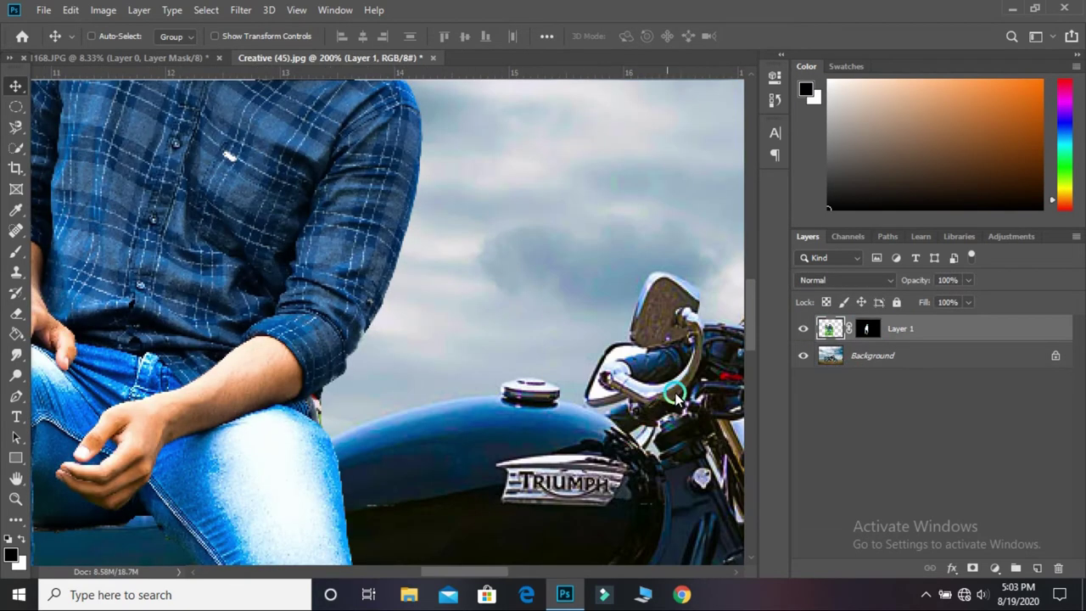
pyautogui.moveTo(750, 317); pyautogui.dragTo(739, 348)
pyautogui.moveTo(480, 572); pyautogui.dragTo(439, 563)
pyautogui.hotkey('ctrl', '+')
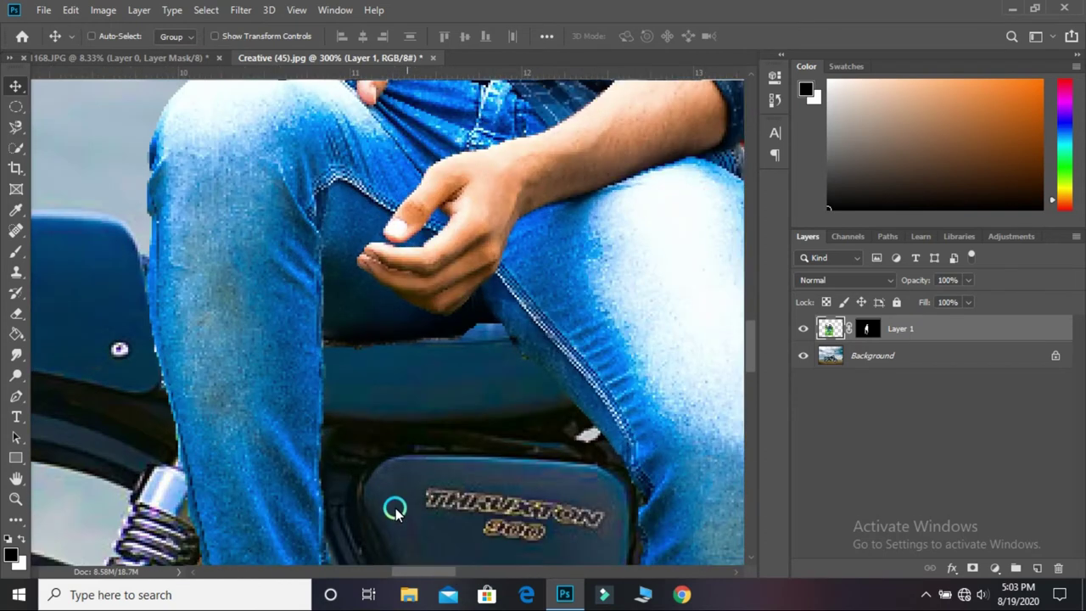
pyautogui.click(12, 322)
pyautogui.click(411, 376)
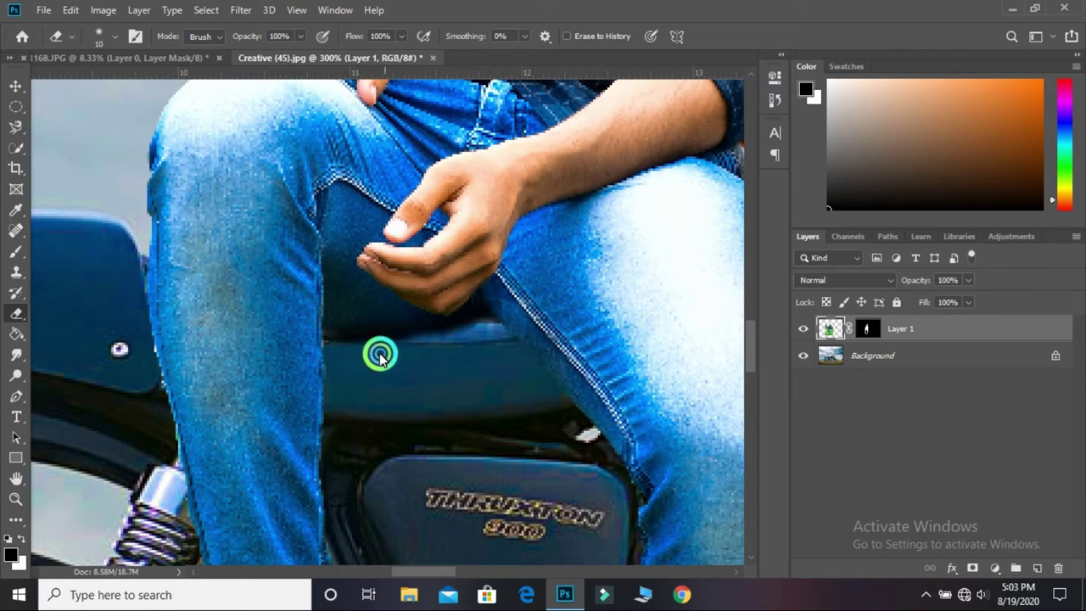
pyautogui.click(367, 400)
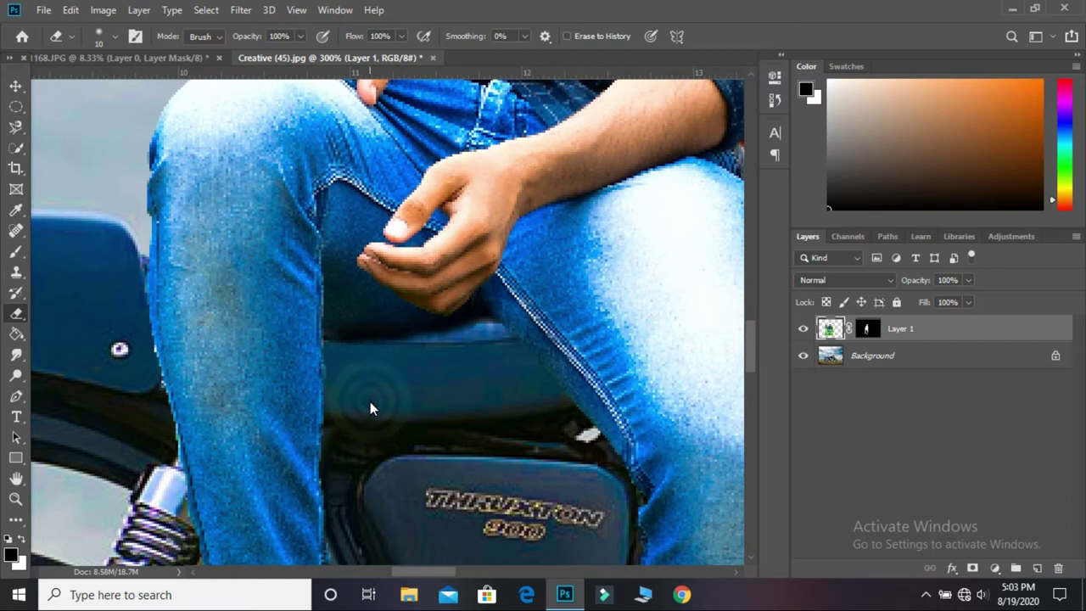
pyautogui.hotkey('ctrl', '-')
pyautogui.hotkey('ctrl', '-')
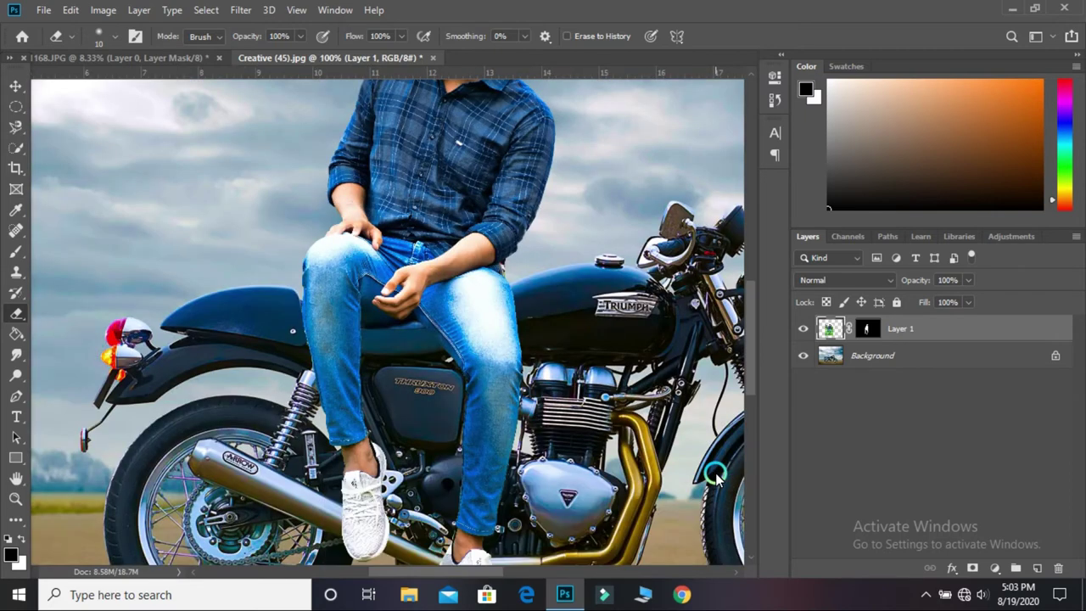
pyautogui.hotkey('ctrl', '-')
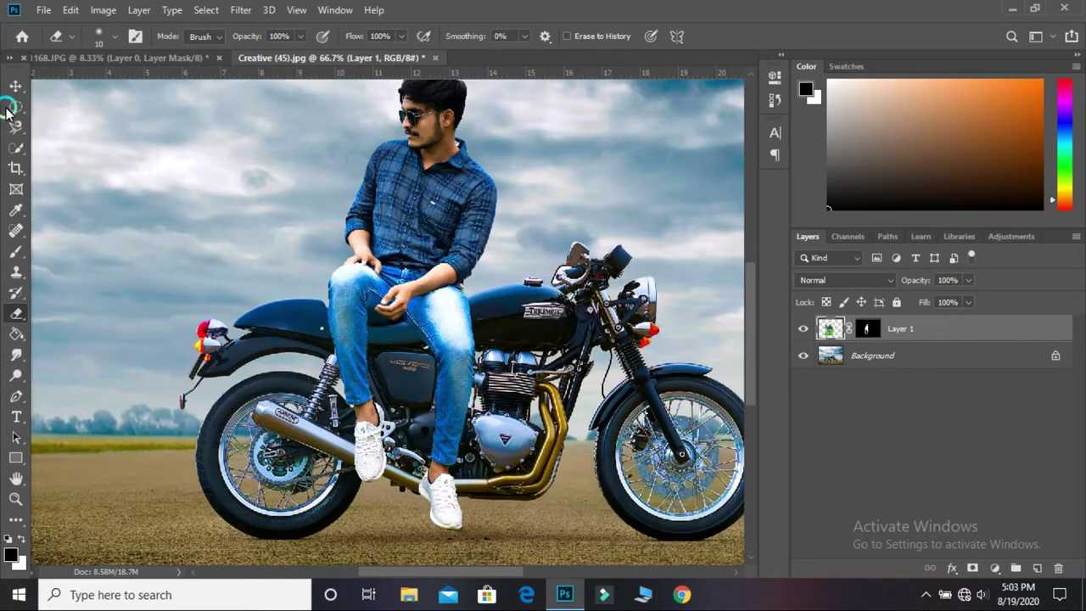
pyautogui.click(7, 86)
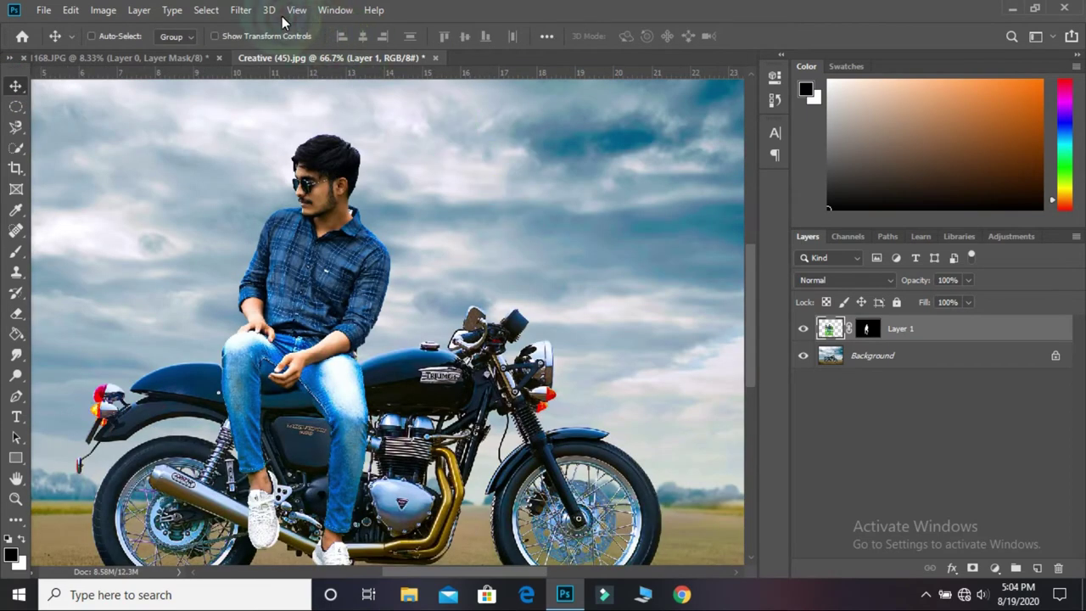
# Step: Give the man's layer a Camera Raw pass with Contrast +48 and Clarity +44
pyautogui.click(241, 10)
pyautogui.click(307, 111)
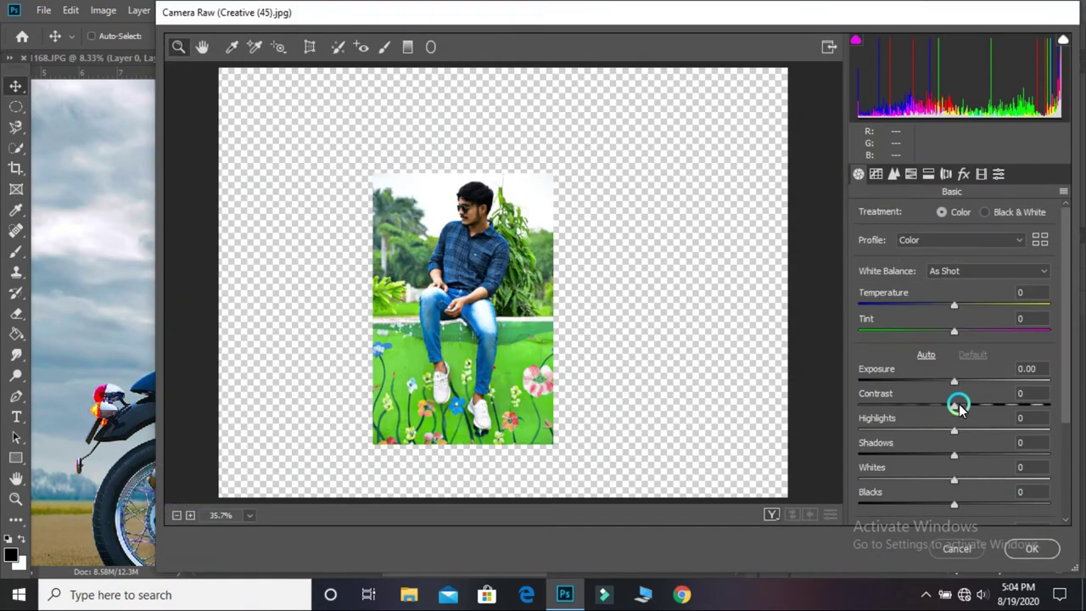
pyautogui.moveTo(958, 409); pyautogui.dragTo(1028, 420)
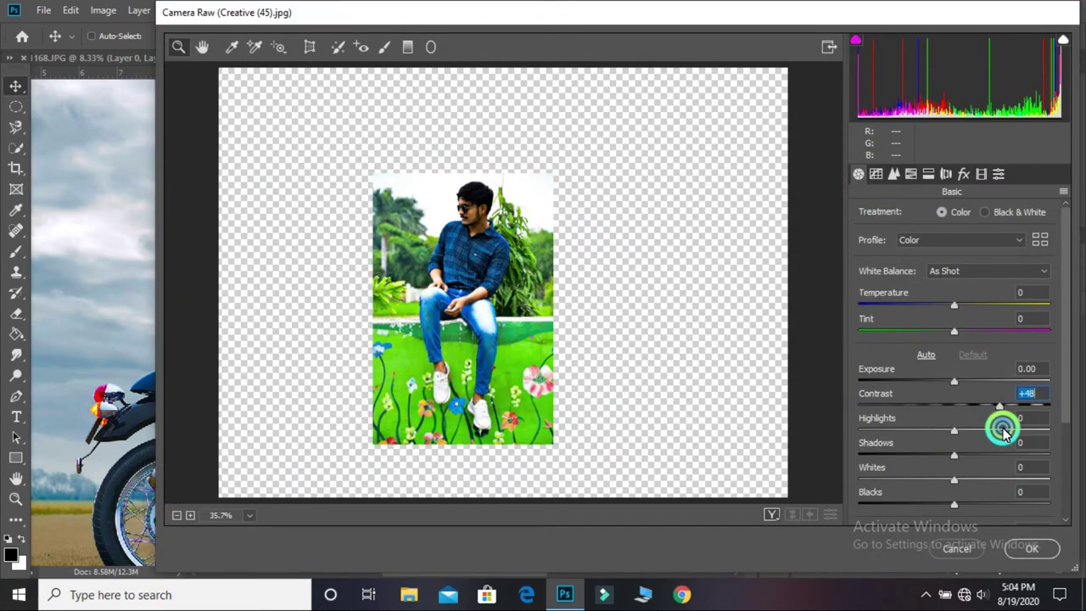
pyautogui.moveTo(1067, 422); pyautogui.dragTo(1063, 471)
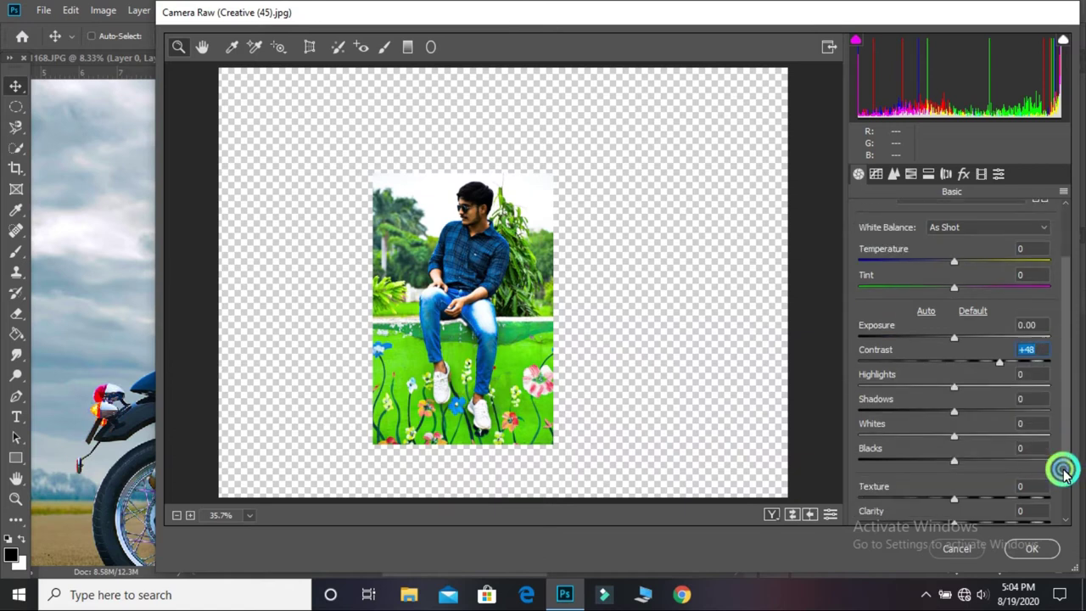
pyautogui.moveTo(955, 495); pyautogui.dragTo(999, 498)
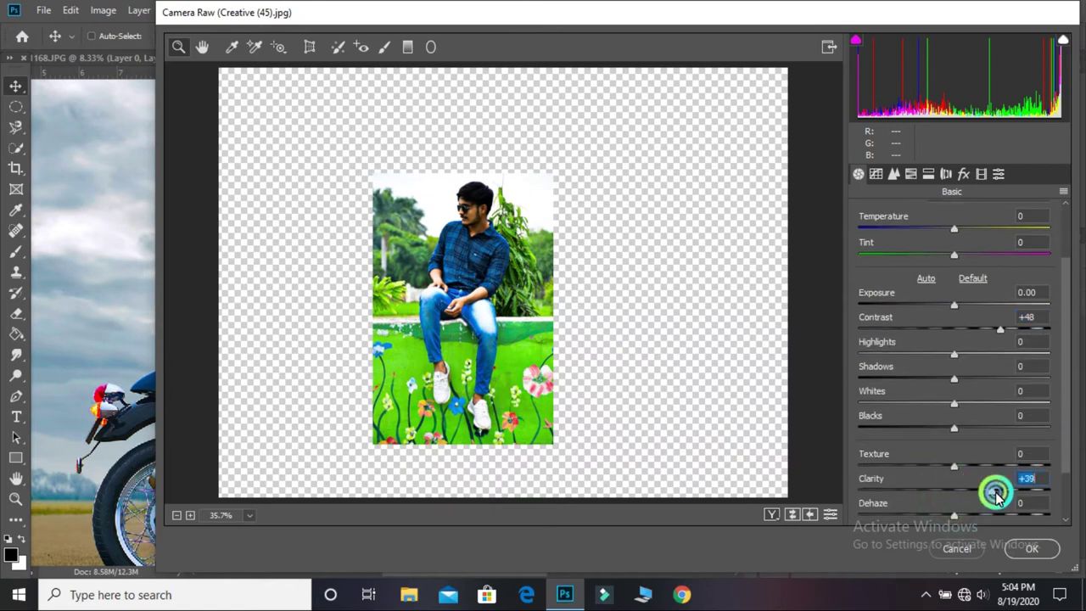
pyautogui.click(1027, 543)
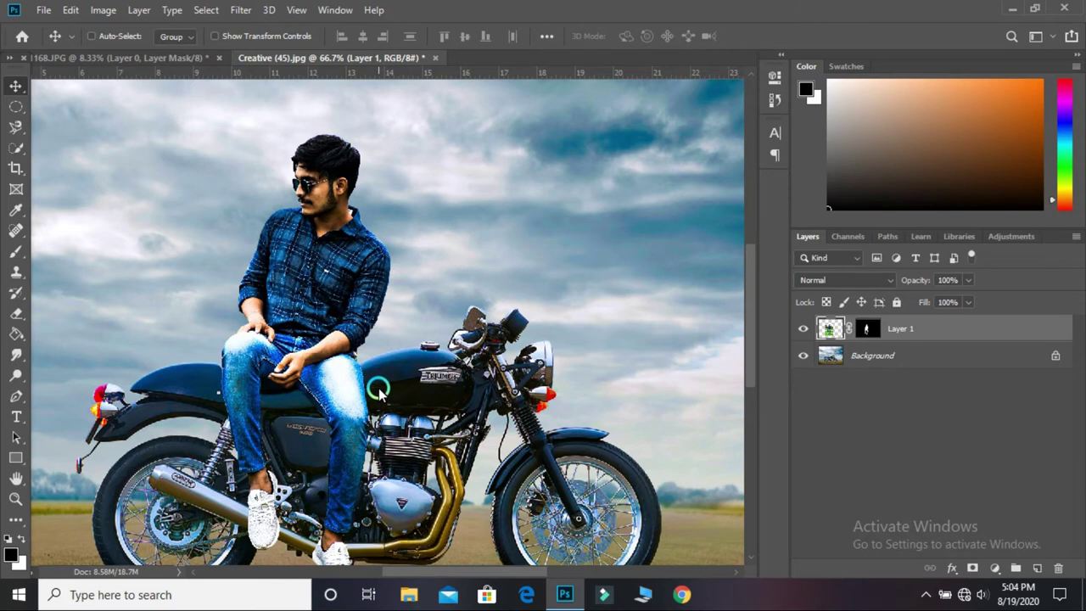
pyautogui.hotkey('ctrl', '-')
# Step: Scale the man-and-motorcycle layer to about 99.6% and nudge it down and left
pyautogui.hotkey('ctrl', 't')
pyautogui.moveTo(195, 167); pyautogui.dragTo(204, 185)
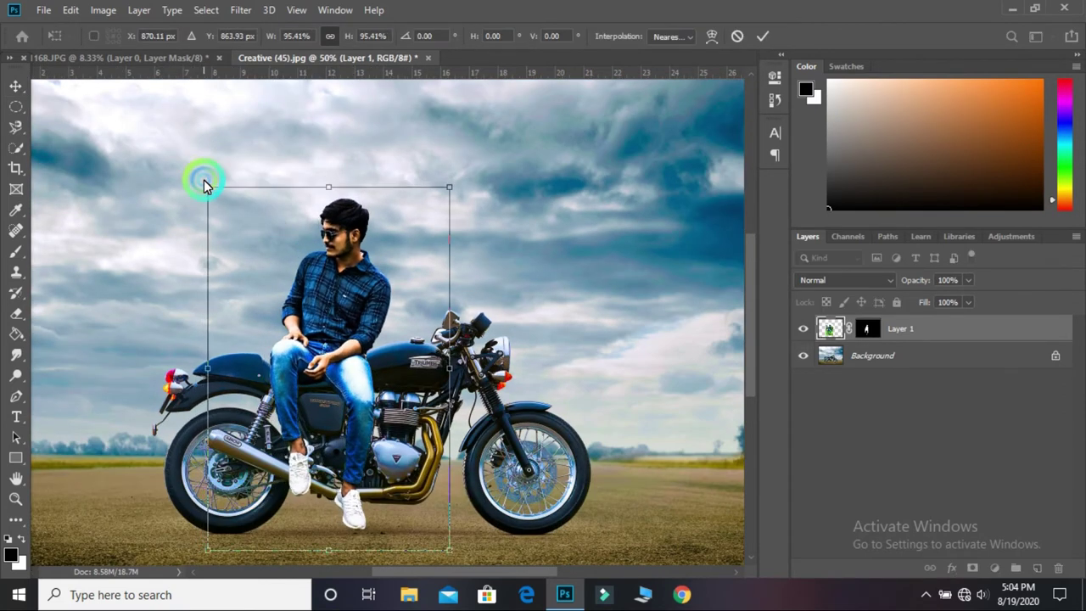
pyautogui.moveTo(319, 323); pyautogui.dragTo(313, 321)
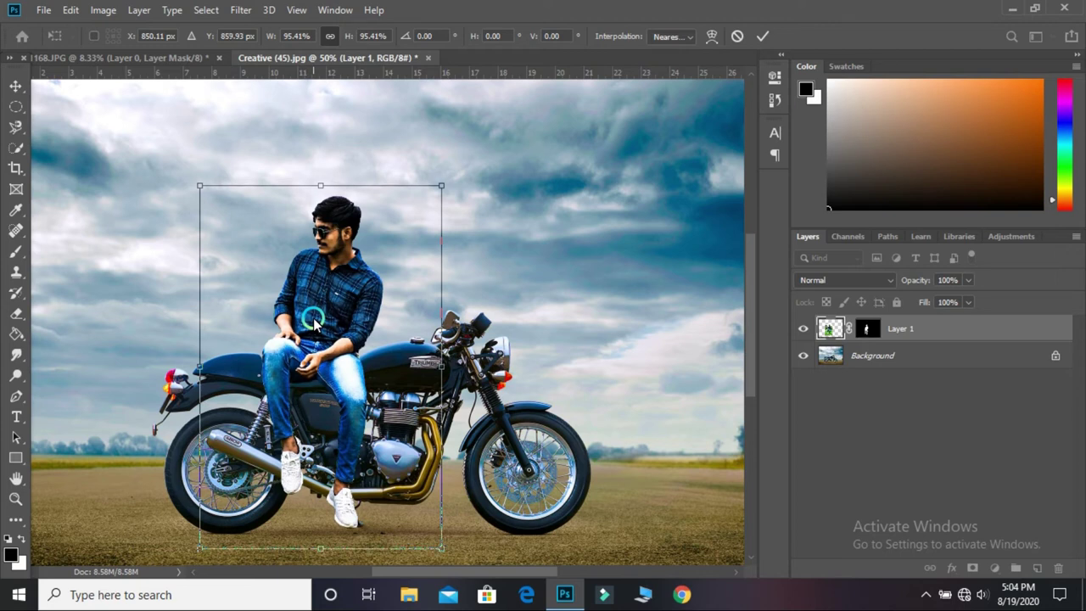
pyautogui.moveTo(313, 321); pyautogui.dragTo(313, 323)
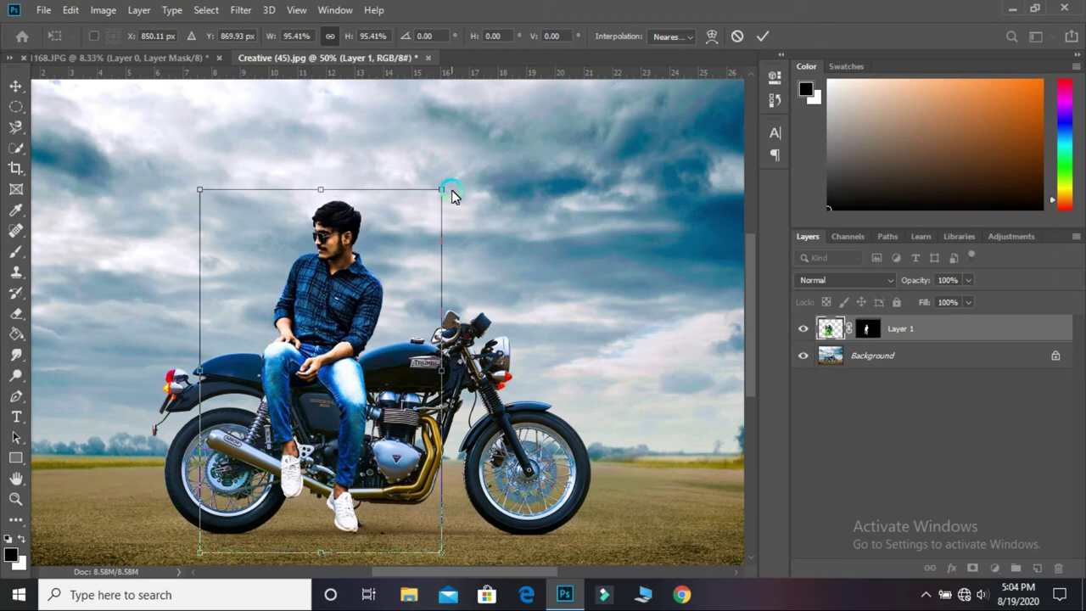
pyautogui.moveTo(439, 190); pyautogui.dragTo(454, 176)
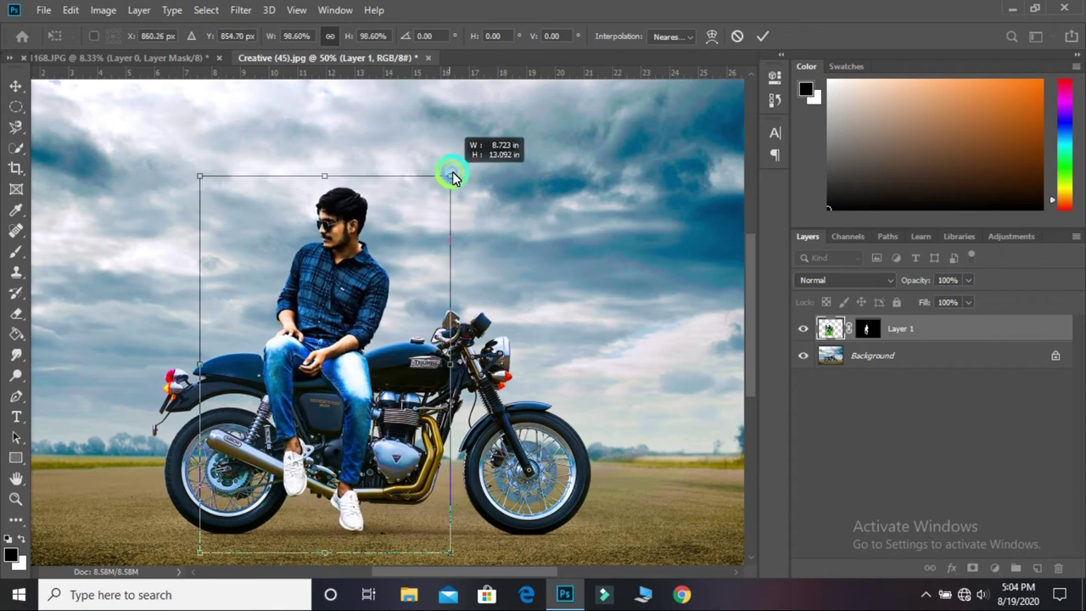
pyautogui.moveTo(526, 273); pyautogui.dragTo(530, 281)
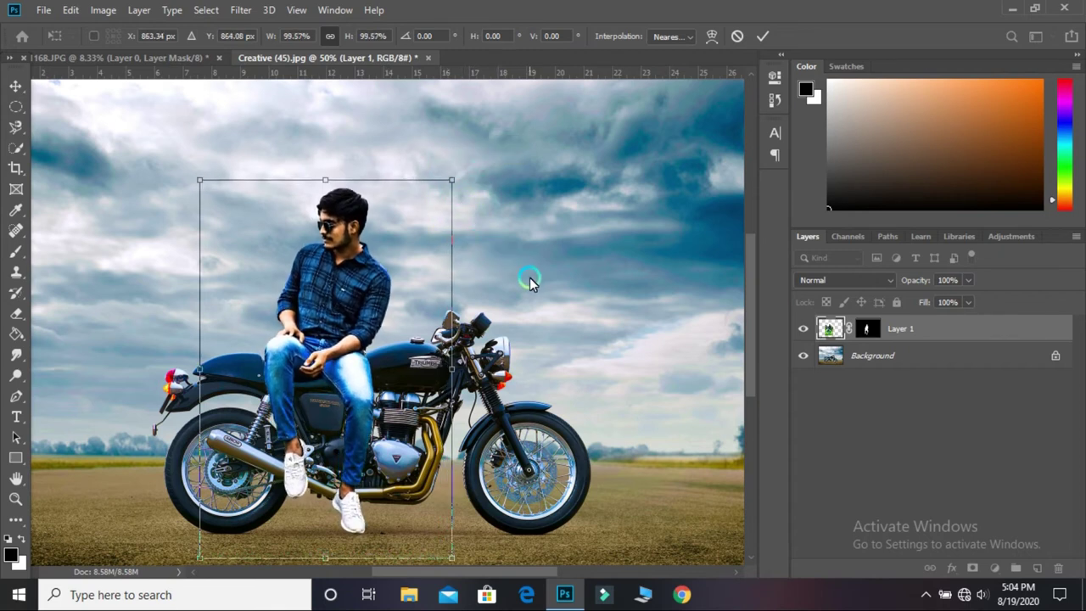
pyautogui.press('Left')
pyautogui.press('Left')
pyautogui.press('Left')
pyautogui.press('Left')
pyautogui.press('Return')
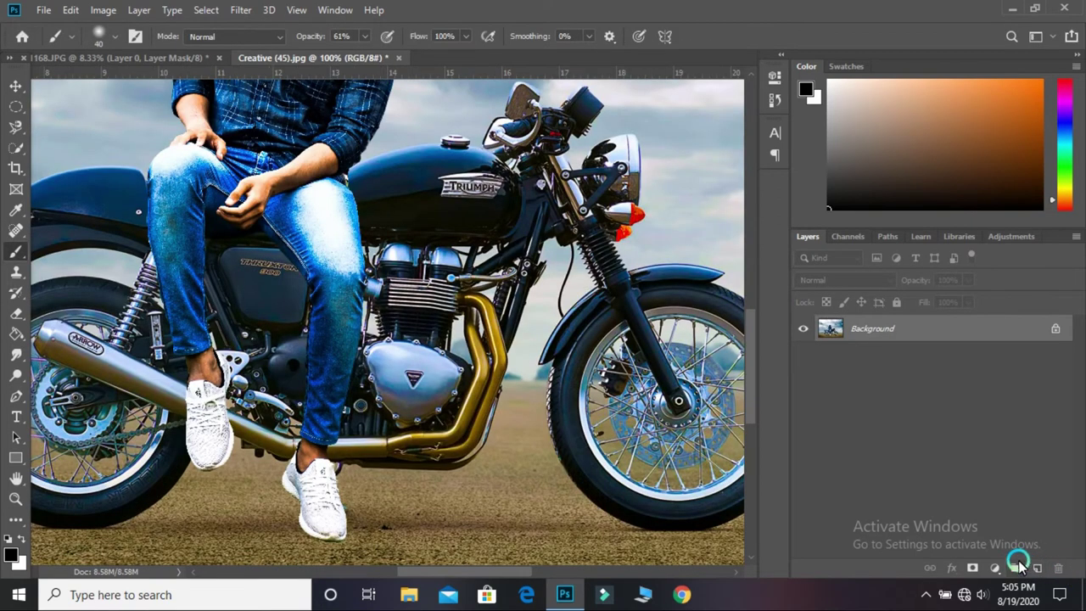
# Step: On a new layer, paint a black patch under the shoe and stretch-skew it along the ground
pyautogui.click(1018, 567)
pyautogui.click(1032, 567)
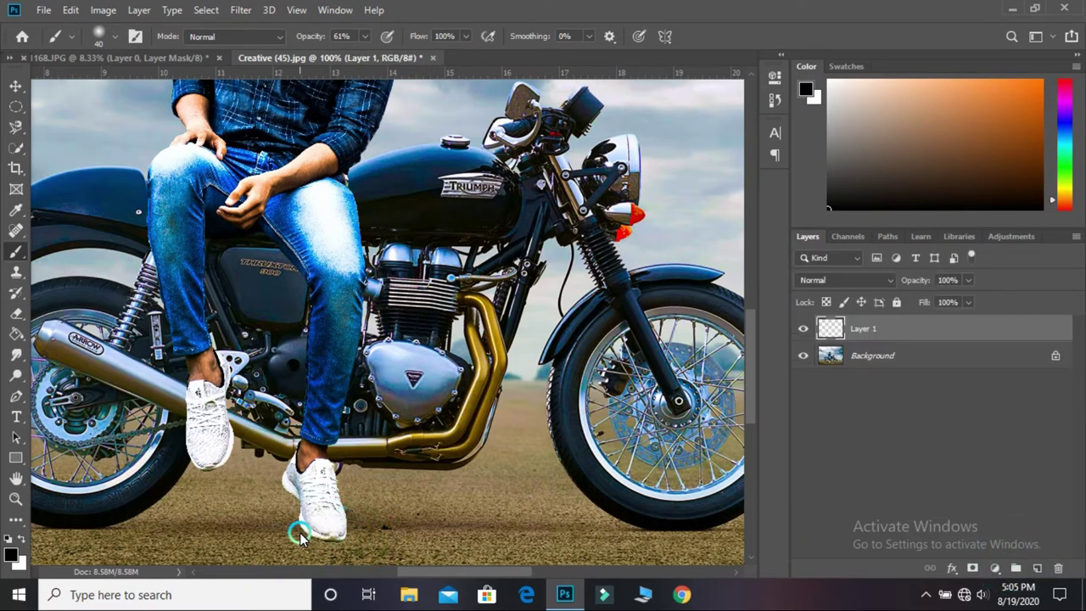
pyautogui.click(323, 549)
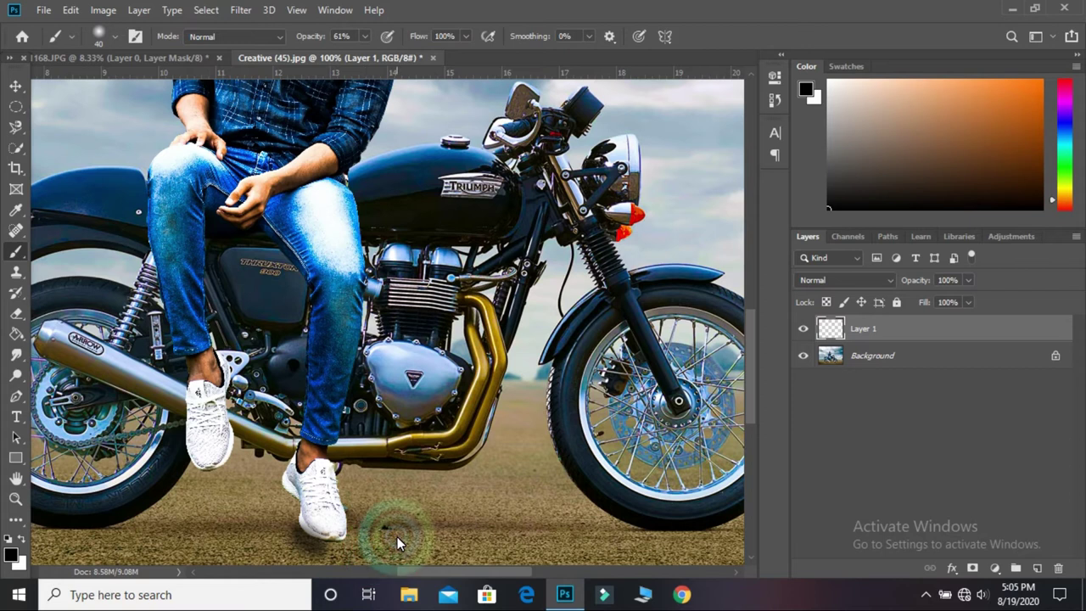
pyautogui.hotkey('ctrl', 't')
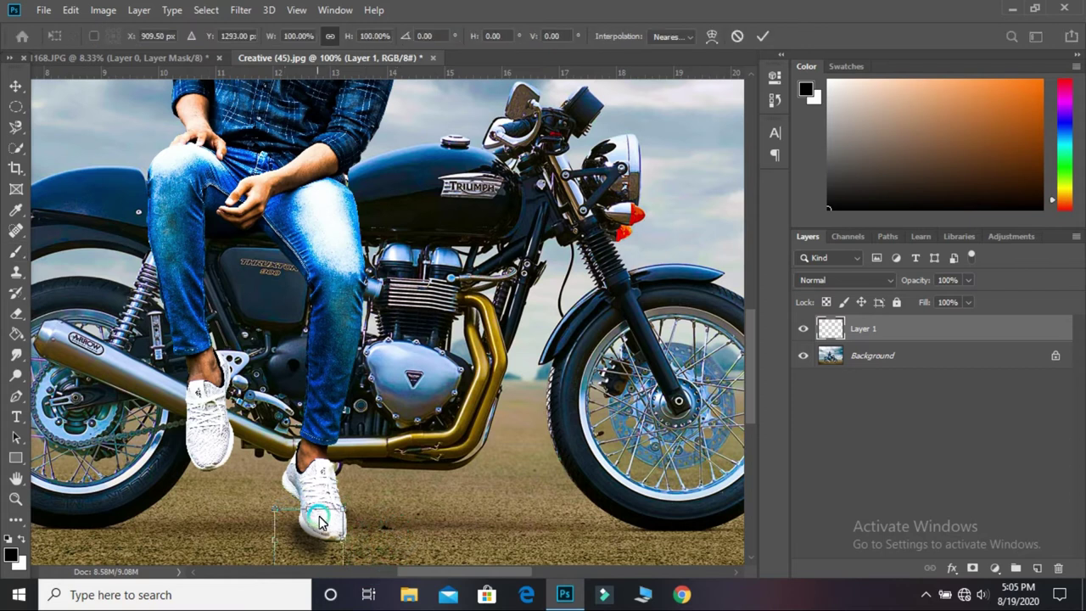
pyautogui.scroll(-2, 750, 399)
pyautogui.moveTo(260, 381)
pyautogui.mouseDown()
pyautogui.moveTo(351, 371)
pyautogui.moveTo(354, 522)
pyautogui.moveTo(412, 514)
pyautogui.mouseUp()
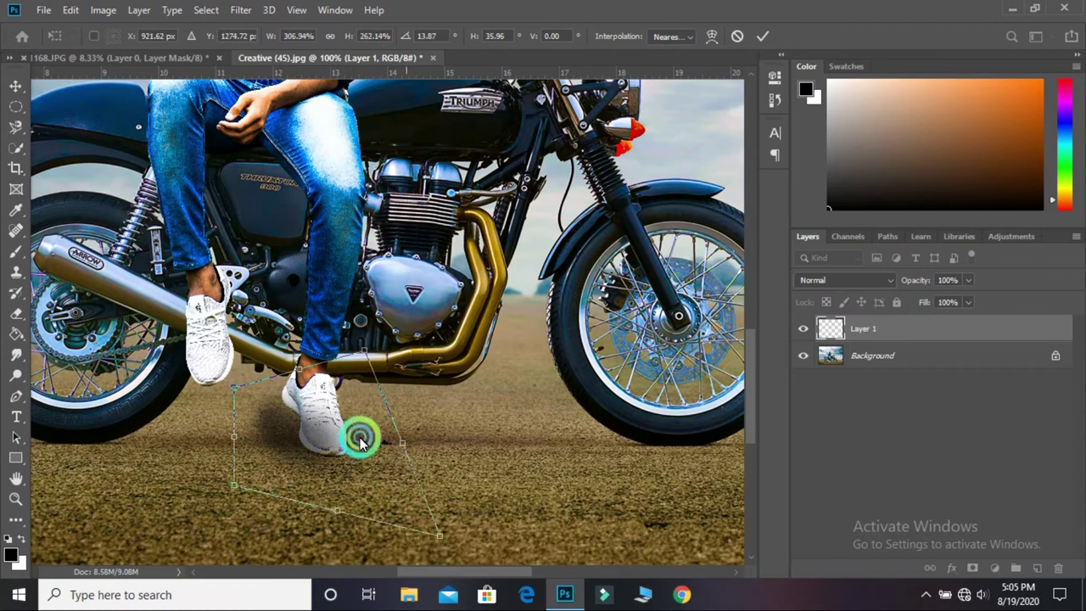
pyautogui.moveTo(361, 436); pyautogui.dragTo(242, 384)
pyautogui.press('Return')
# Step: Soften the shadow edges around the shoe with a 0%-hardness 42 px eraser
pyautogui.press('e')
pyautogui.rightClick(311, 418)
pyautogui.press('Return')
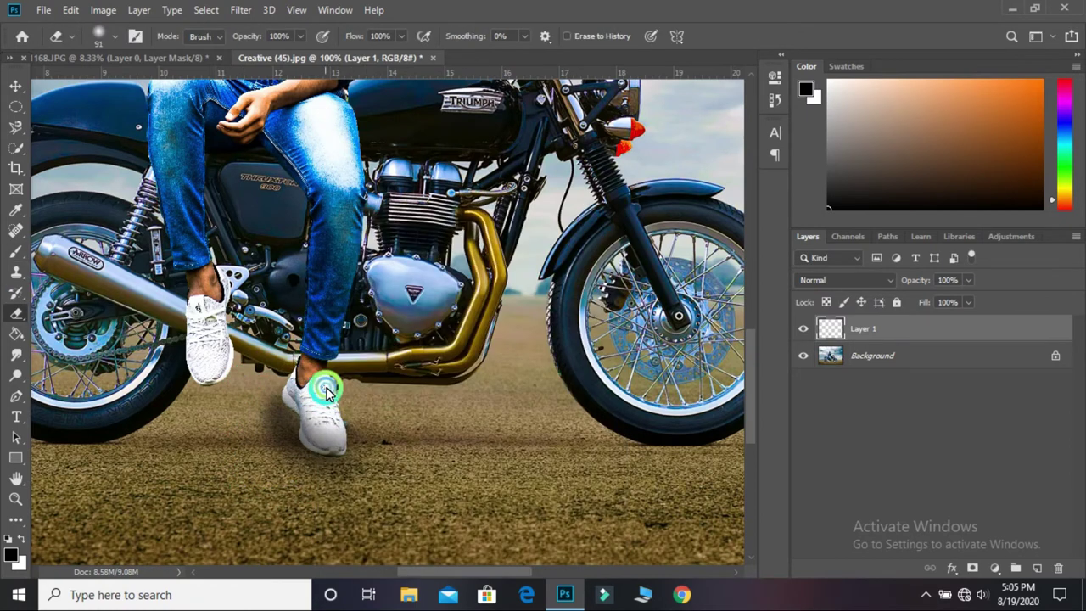
pyautogui.hotkey('ctrl', '-')
pyautogui.hotkey('ctrl', '-')
pyautogui.click(15, 86)
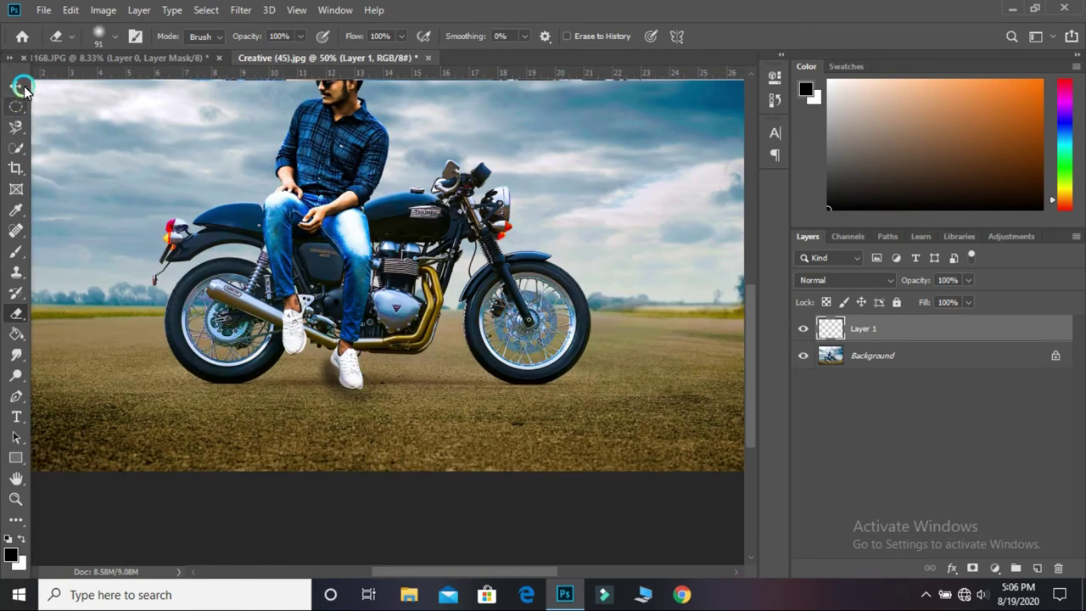
pyautogui.hotkey('ctrl', '+')
pyautogui.hotkey('ctrl', '+')
pyautogui.click(13, 311)
pyautogui.rightClick(404, 298)
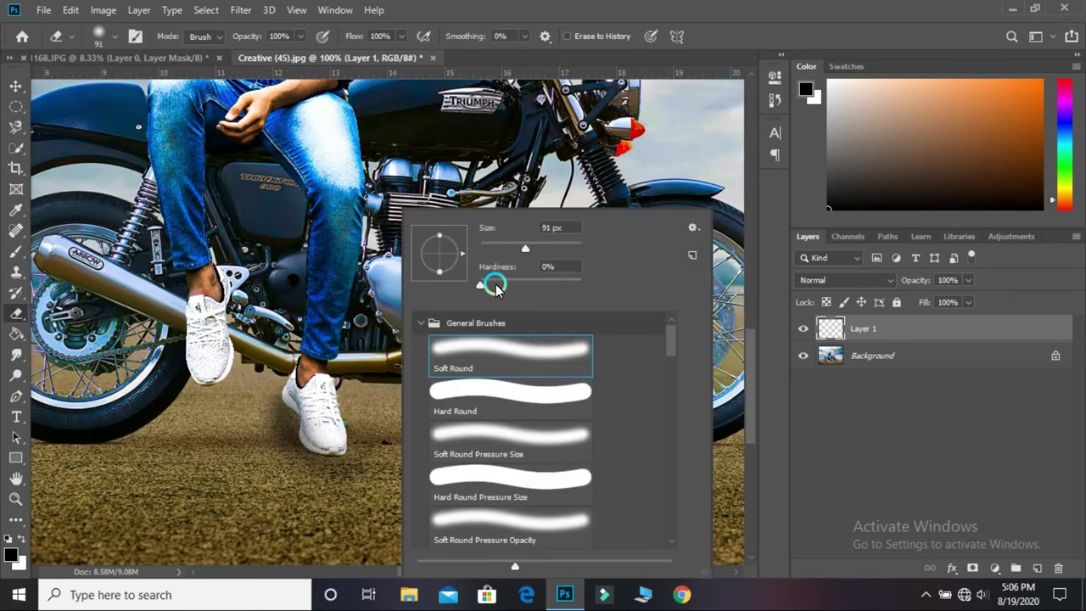
pyautogui.moveTo(525, 248); pyautogui.dragTo(501, 248)
pyautogui.moveTo(308, 399)
pyautogui.mouseDown()
pyautogui.moveTo(311, 386)
pyautogui.moveTo(337, 439)
pyautogui.moveTo(313, 431)
pyautogui.moveTo(333, 436)
pyautogui.mouseUp()
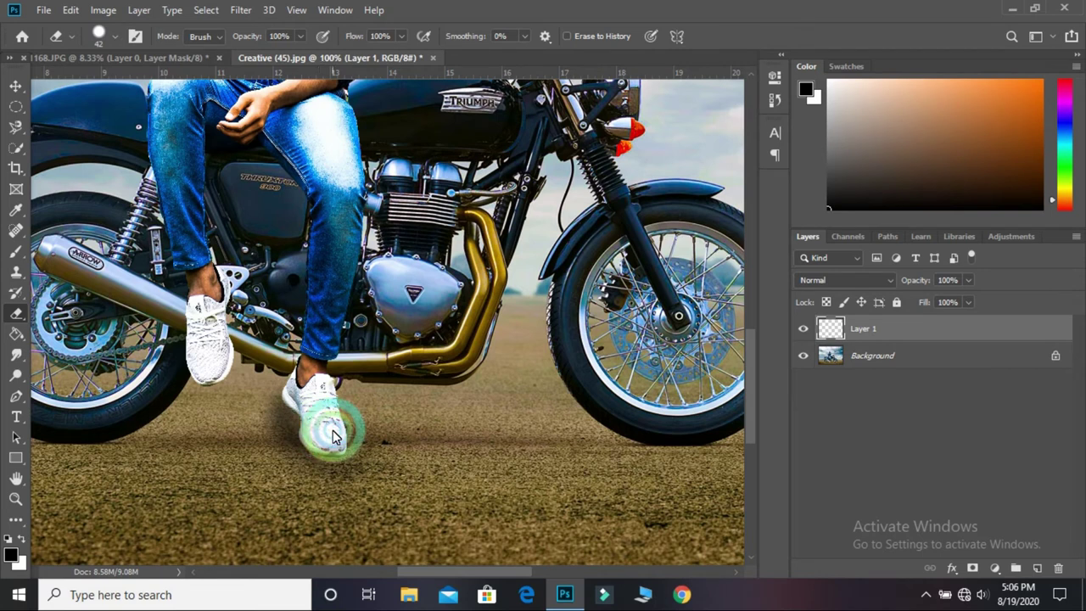
pyautogui.click(16, 85)
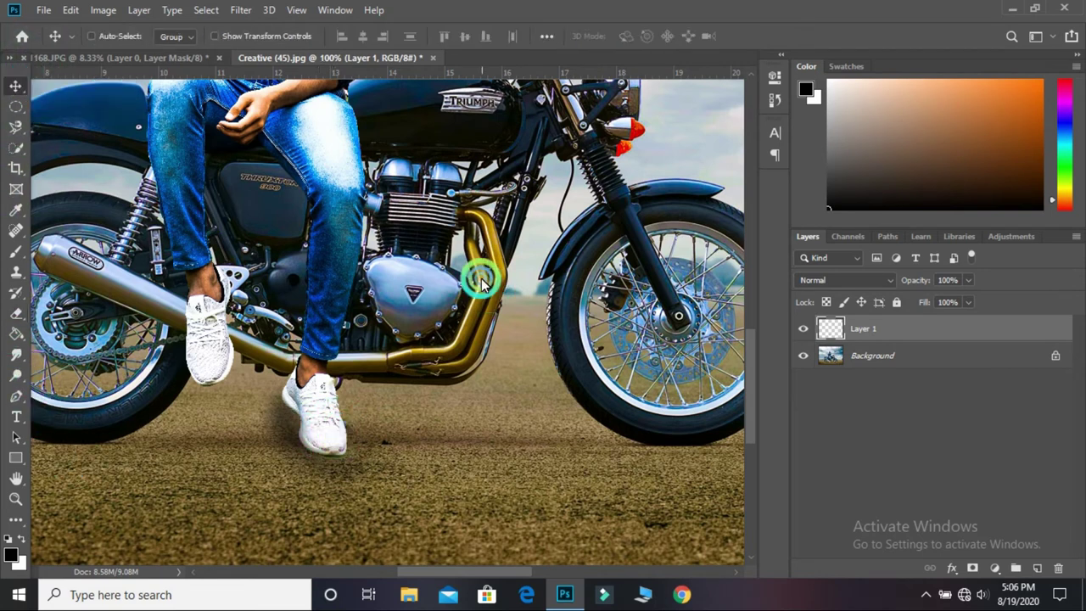
pyautogui.hotkey('ctrl', '-')
pyautogui.hotkey('ctrl', '-')
pyautogui.hotkey('ctrl', '-')
pyautogui.hotkey('ctrl', '-')
# Step: Flatten the composite into a single Background layer
pyautogui.click(527, 454)
pyautogui.rightClick(886, 355)
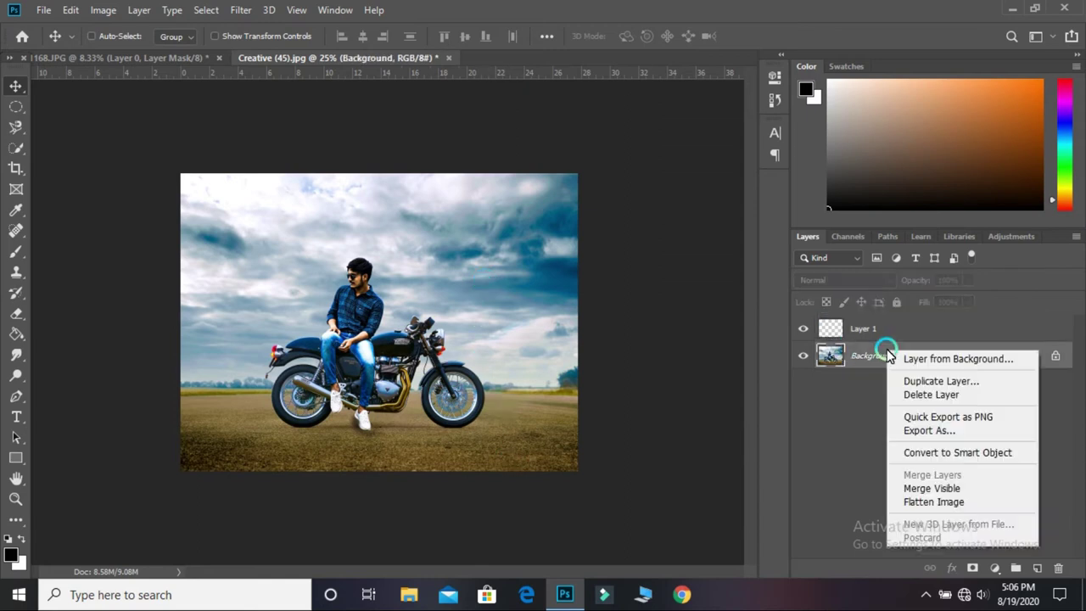
pyautogui.click(904, 503)
pyautogui.hotkey('ctrl', '+')
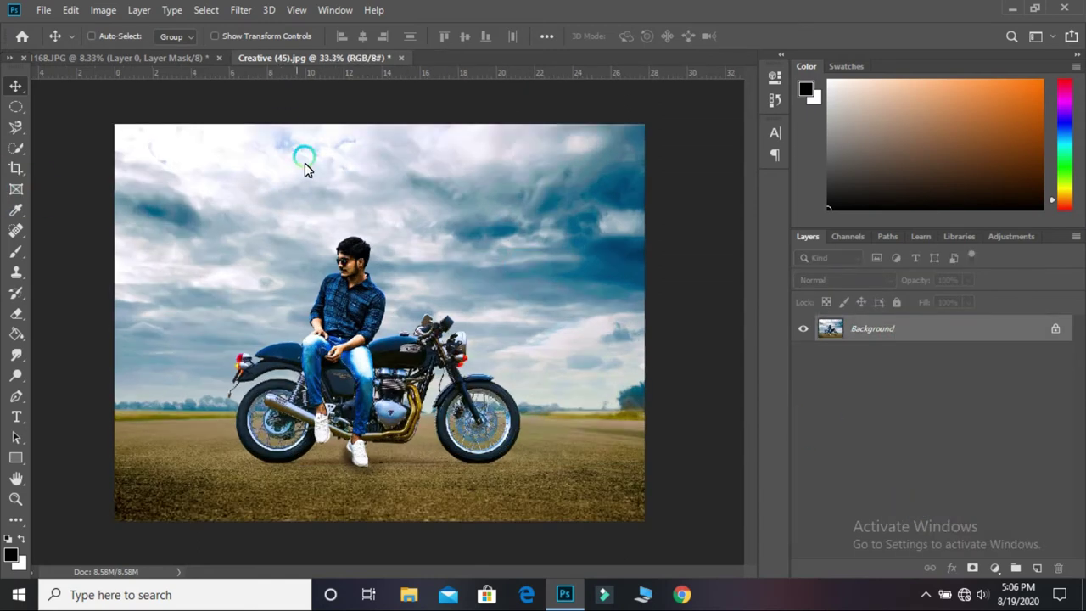
# Step: Raise the photo's Clarity to +60 in the Camera Raw Filter
pyautogui.click(239, 10)
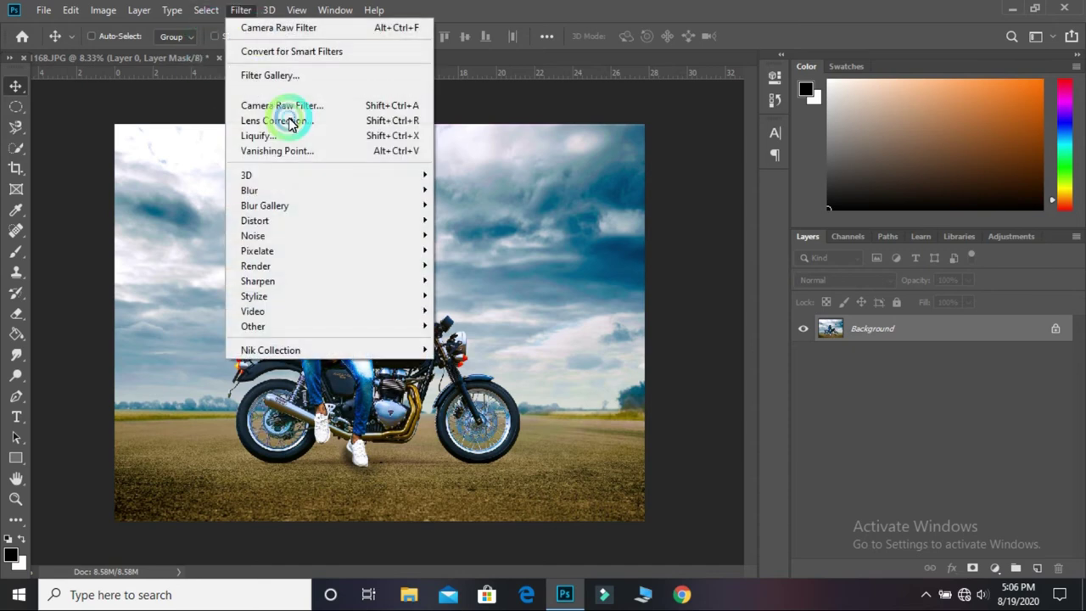
pyautogui.click(299, 108)
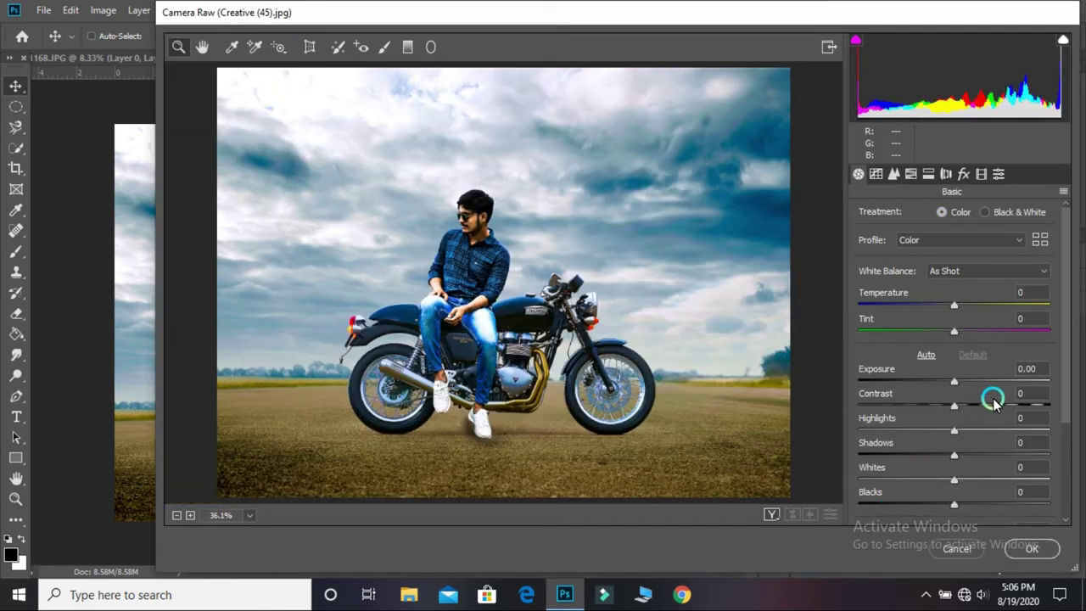
pyautogui.moveTo(1067, 396); pyautogui.dragTo(1060, 451)
pyautogui.click(961, 509)
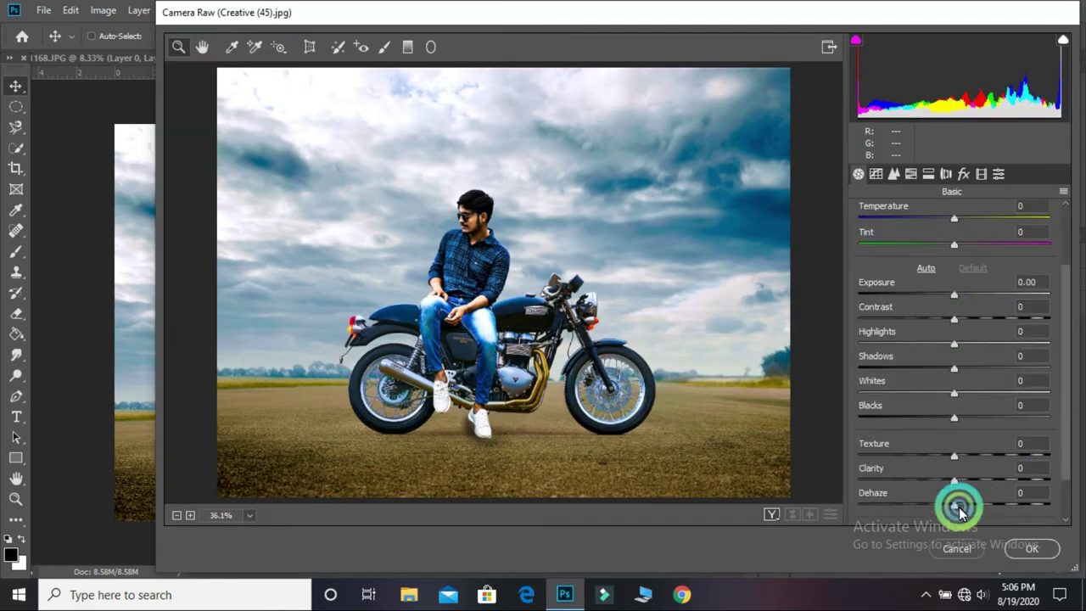
pyautogui.moveTo(949, 484)
pyautogui.mouseDown()
pyautogui.moveTo(938, 487)
pyautogui.moveTo(1009, 492)
pyautogui.mouseUp()
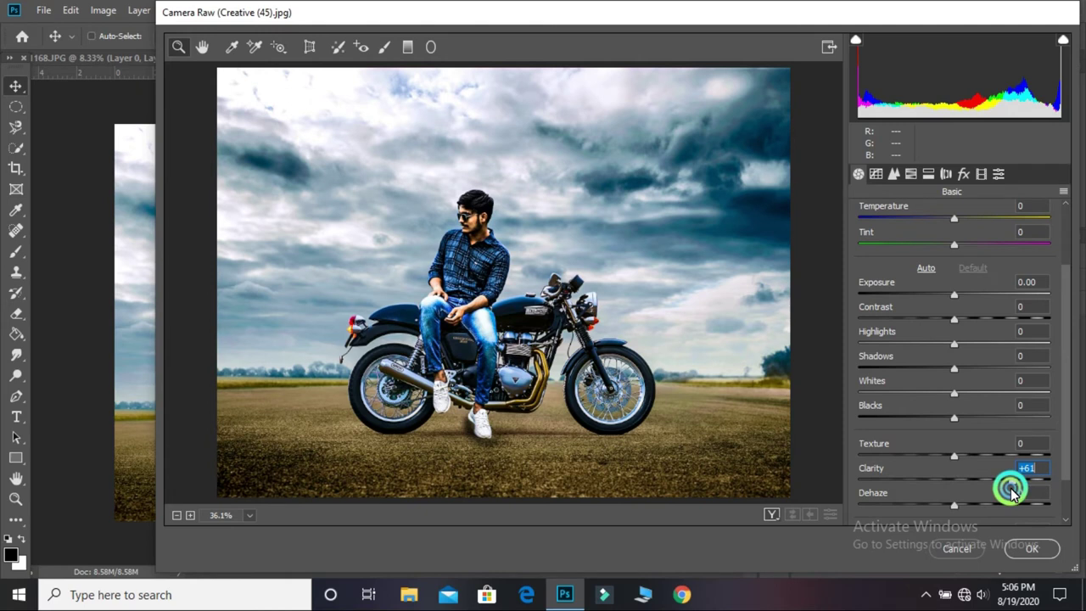
pyautogui.moveTo(1010, 490); pyautogui.dragTo(1009, 490)
pyautogui.click(389, 54)
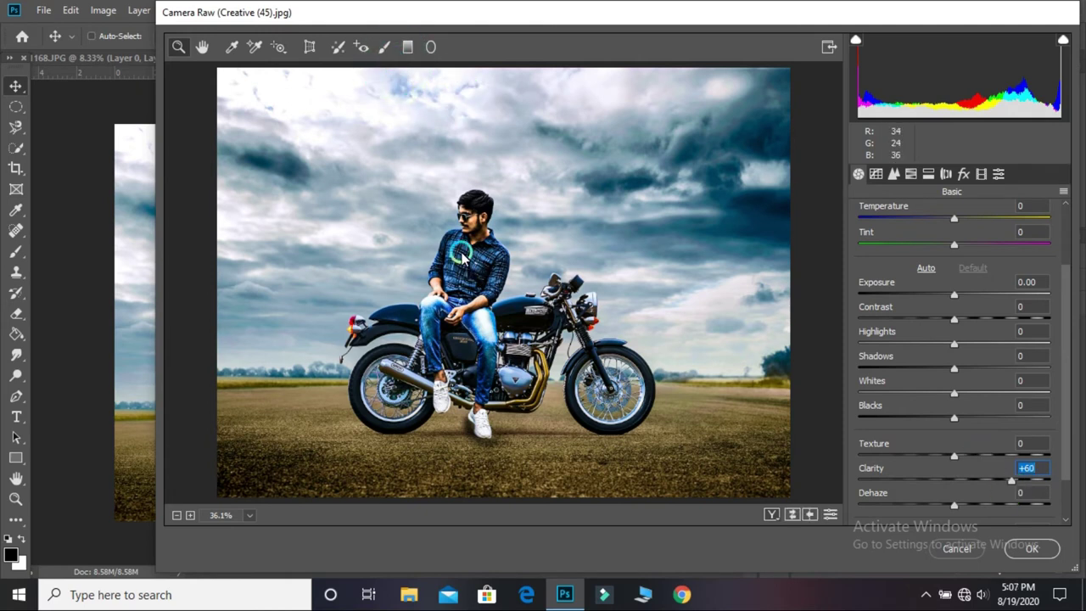
pyautogui.click(384, 51)
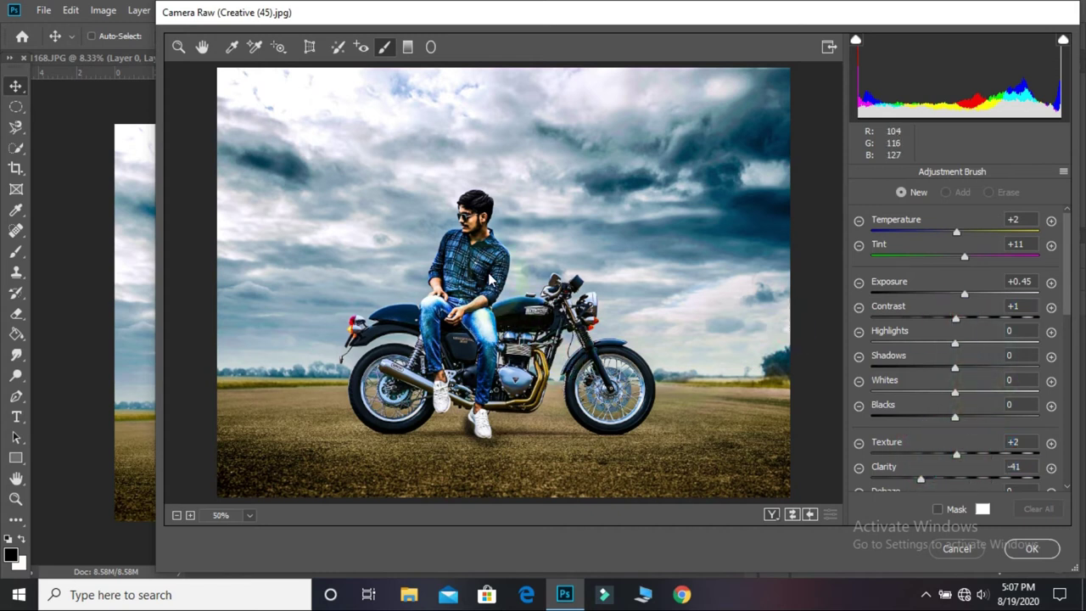
# Step: Brush Exposure +0.95 over the rider's face, neck and ankles, then apply Camera Raw
pyautogui.hotkey('ctrl', '+')
pyautogui.hotkey('ctrl', '+')
pyautogui.scroll(2, 509, 229)
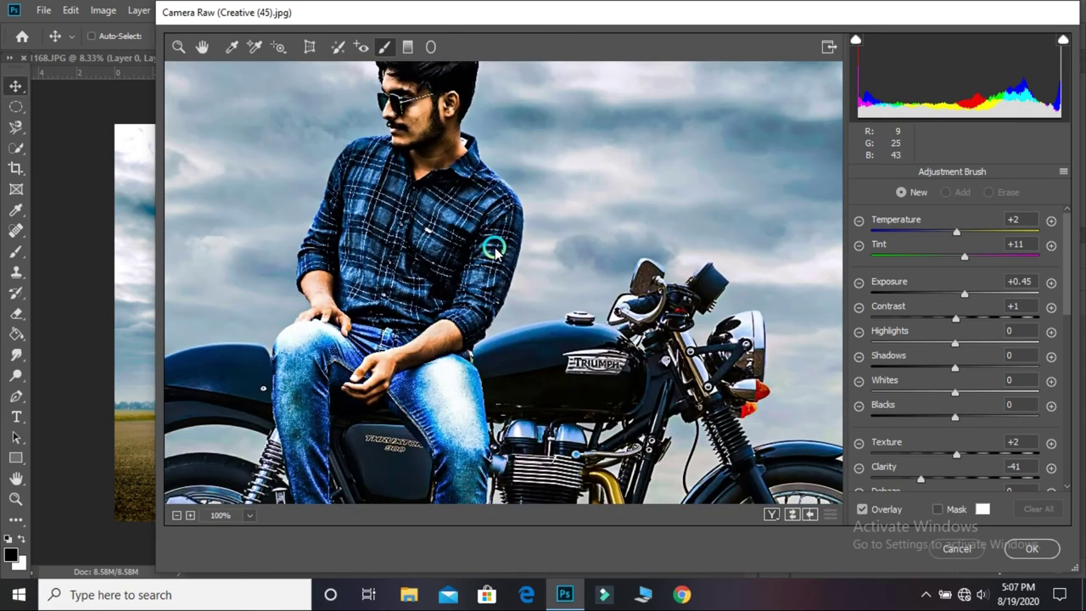
pyautogui.scroll(1, 459, 204)
pyautogui.scroll(1, 419, 161)
pyautogui.moveTo(419, 158); pyautogui.dragTo(457, 469)
pyautogui.moveTo(381, 371); pyautogui.dragTo(437, 317)
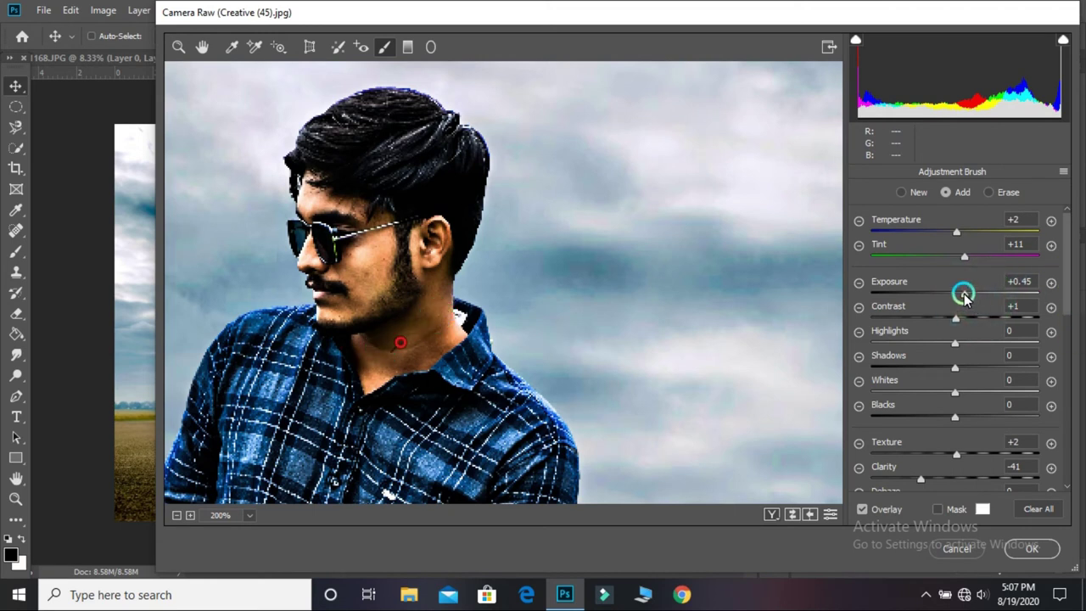
pyautogui.moveTo(972, 290); pyautogui.dragTo(975, 290)
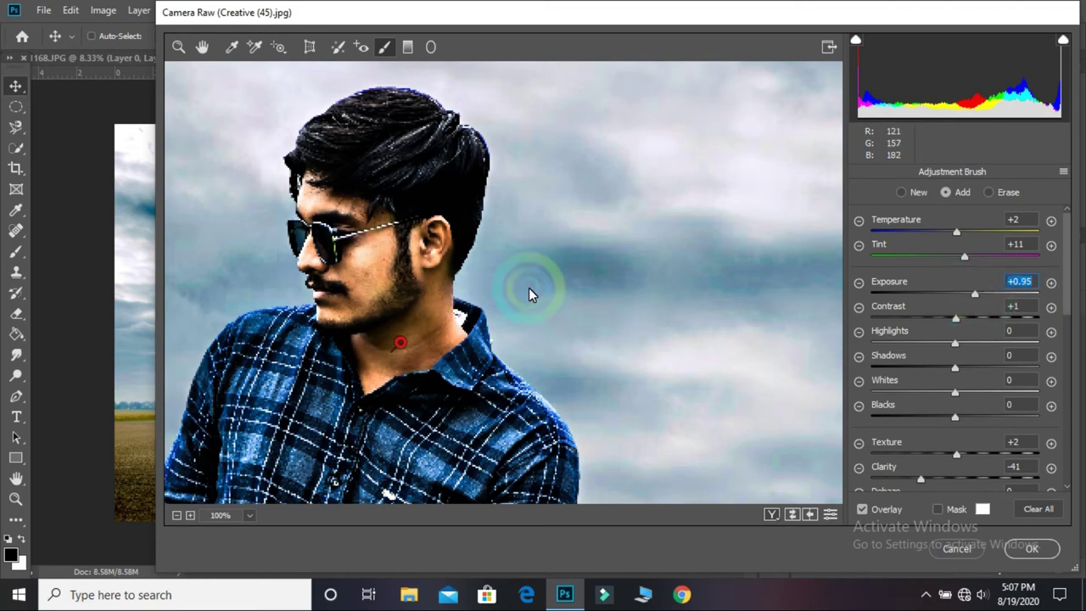
pyautogui.hotkey('ctrl', '-')
pyautogui.hotkey('ctrl', '-')
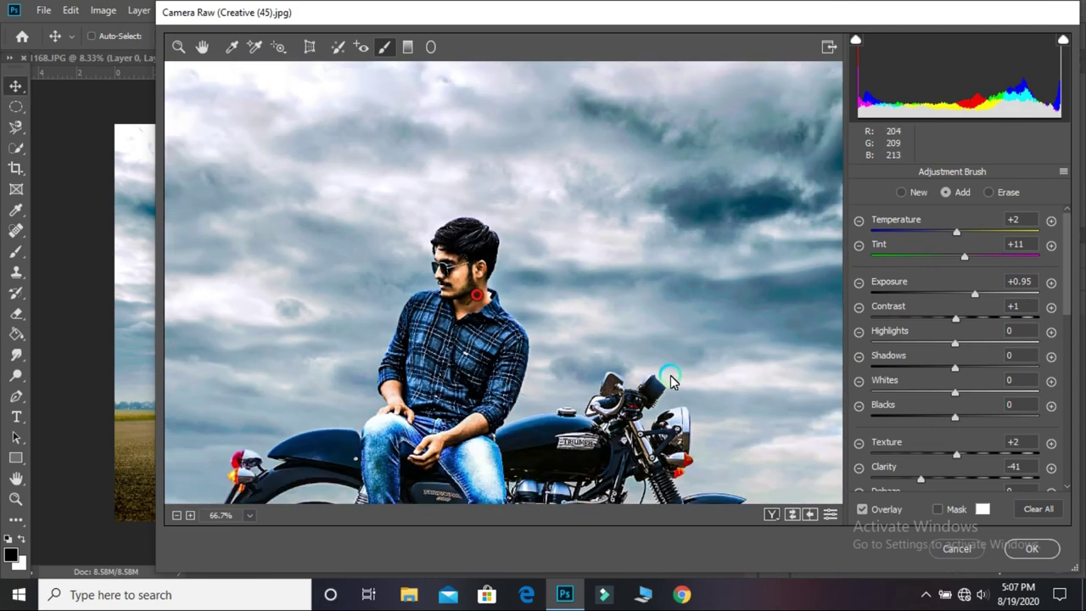
pyautogui.moveTo(587, 377); pyautogui.dragTo(602, 92)
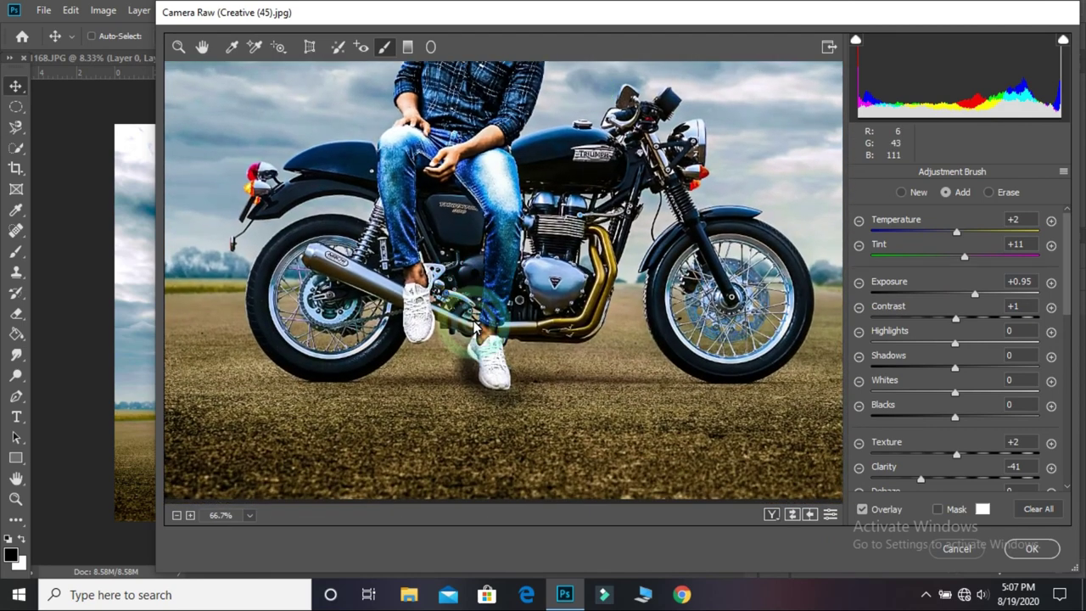
pyautogui.hotkey('ctrl', '+')
pyautogui.hotkey('ctrl', '+')
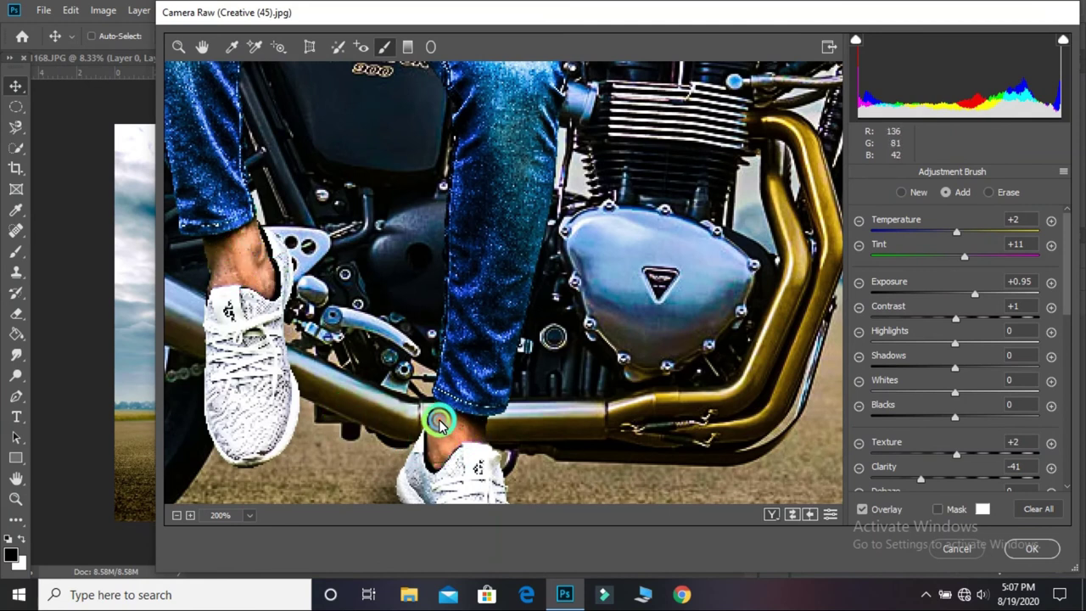
pyautogui.click(1032, 548)
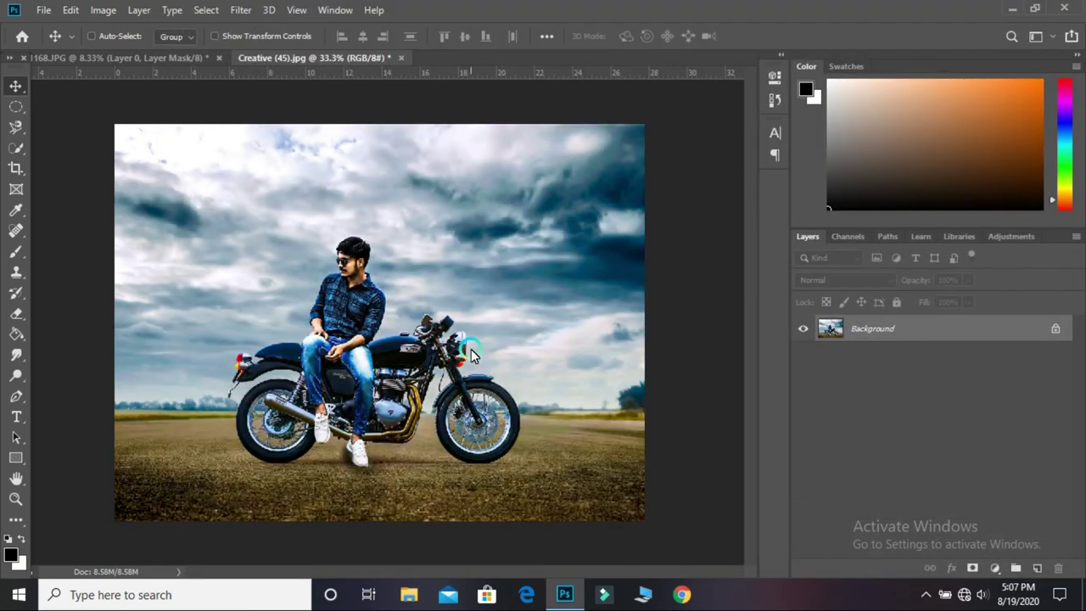
# Step: In Camera Raw HSL Luminance, brighten the reds and blues and adjust the greens
pyautogui.click(240, 18)
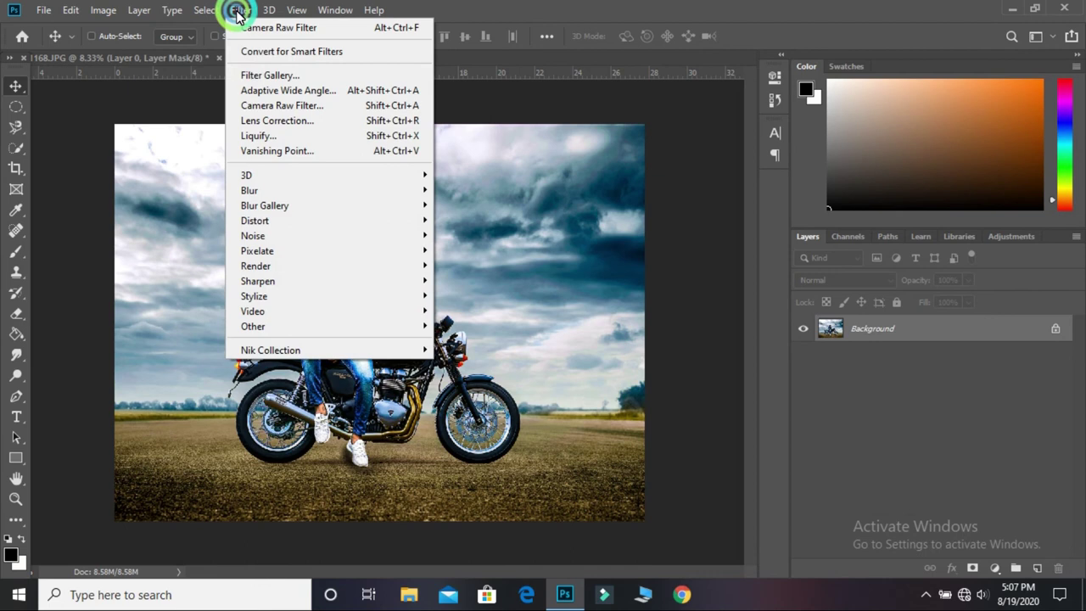
pyautogui.click(279, 114)
pyautogui.click(322, 134)
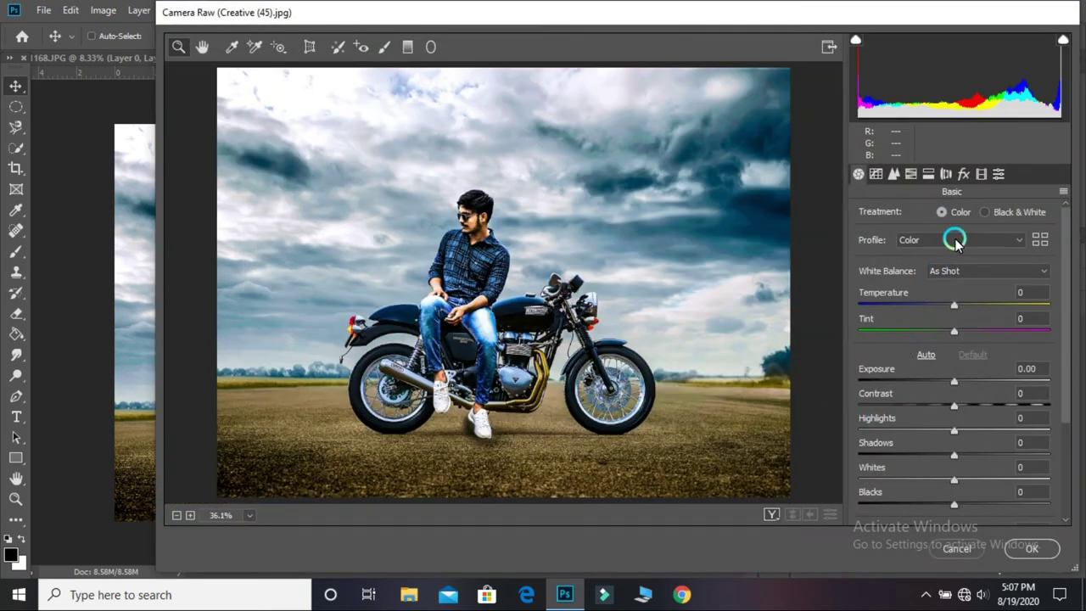
pyautogui.click(926, 174)
pyautogui.click(970, 211)
pyautogui.moveTo(963, 264)
pyautogui.mouseDown()
pyautogui.moveTo(1008, 282)
pyautogui.moveTo(914, 317)
pyautogui.mouseUp()
pyautogui.moveTo(957, 350)
pyautogui.mouseDown()
pyautogui.moveTo(904, 348)
pyautogui.moveTo(1008, 347)
pyautogui.mouseUp()
pyautogui.moveTo(959, 397); pyautogui.dragTo(973, 395)
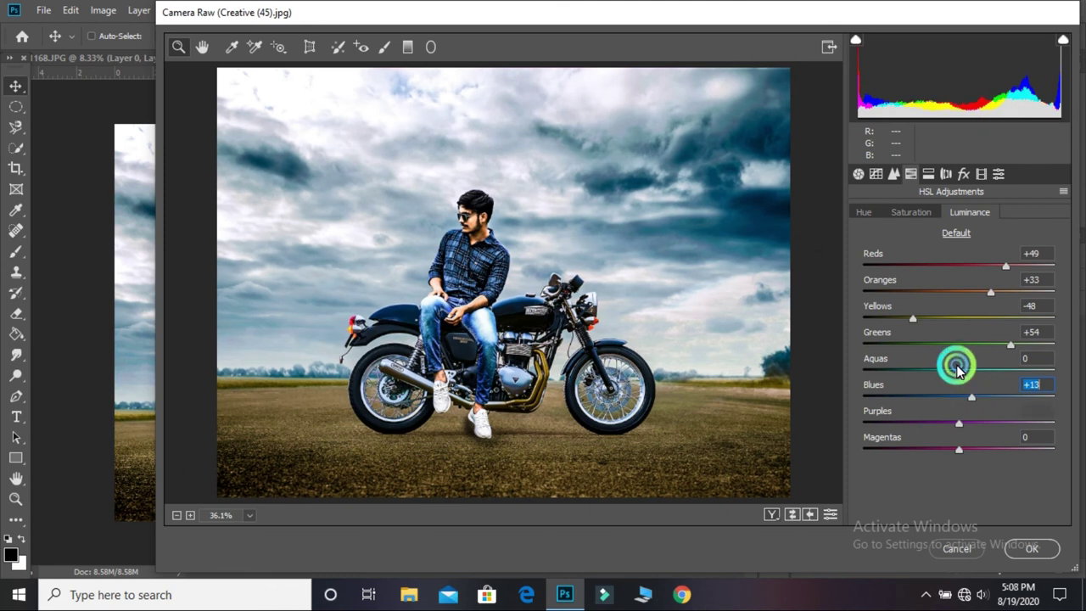
# Step: Add a -34 post-crop vignette and choose the Turquoise & Red preset
pyautogui.click(963, 174)
pyautogui.click(956, 383)
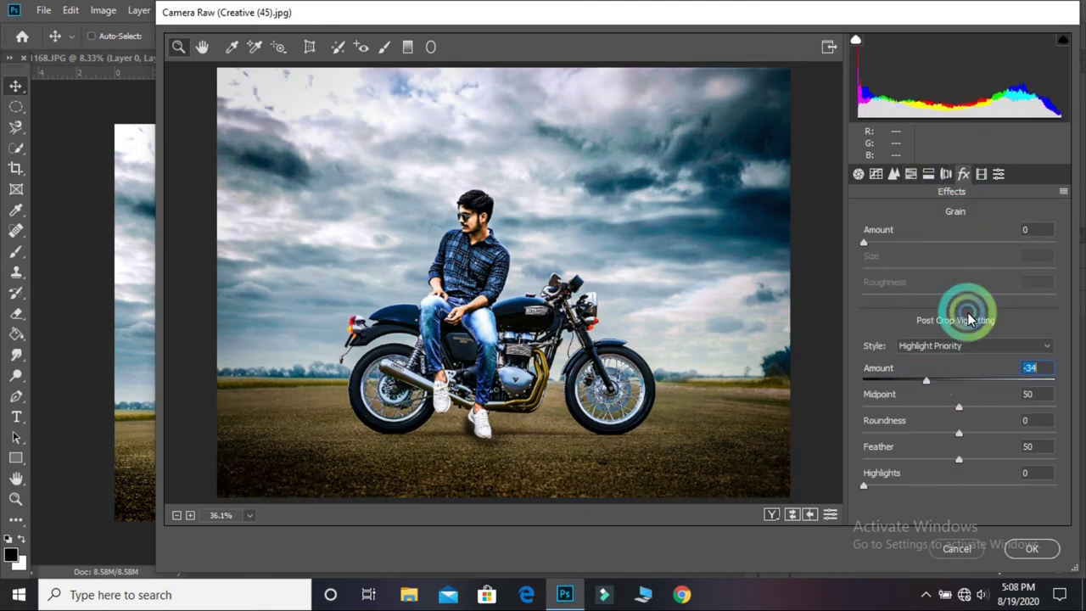
pyautogui.click(998, 174)
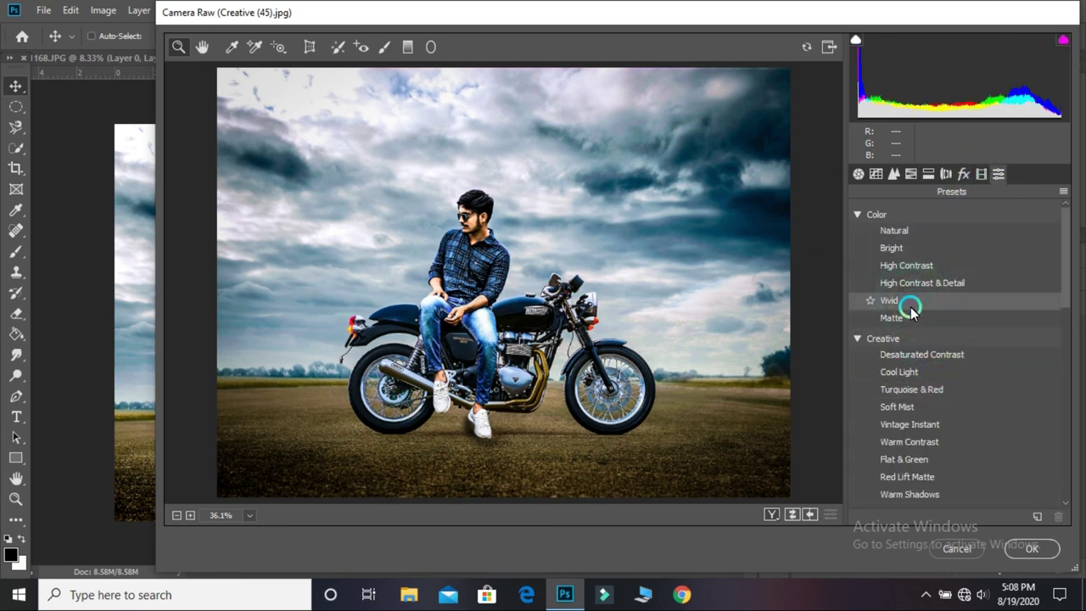
pyautogui.click(911, 318)
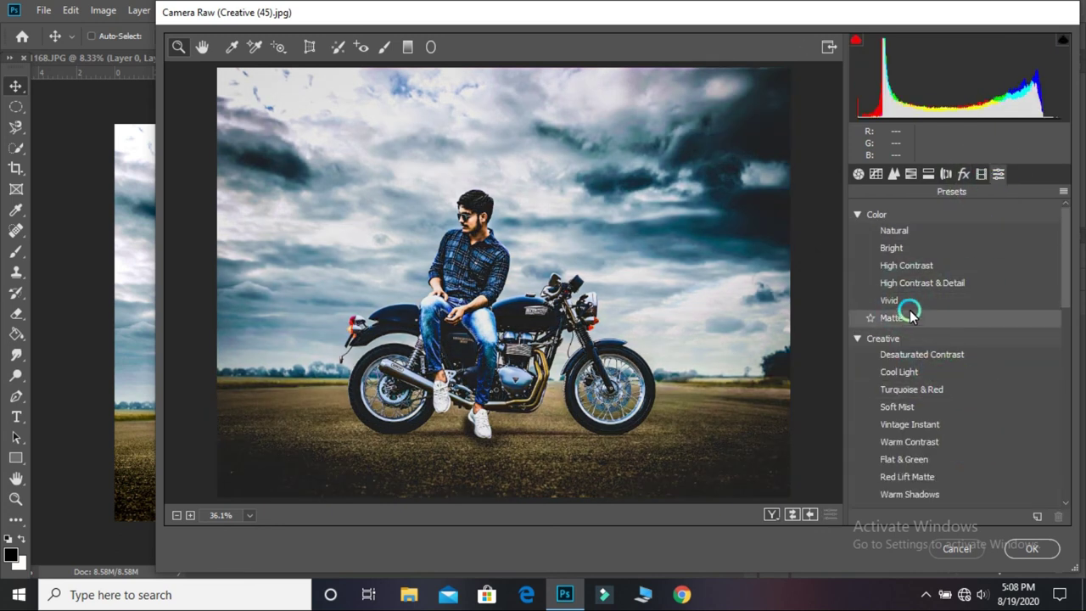
pyautogui.click(909, 309)
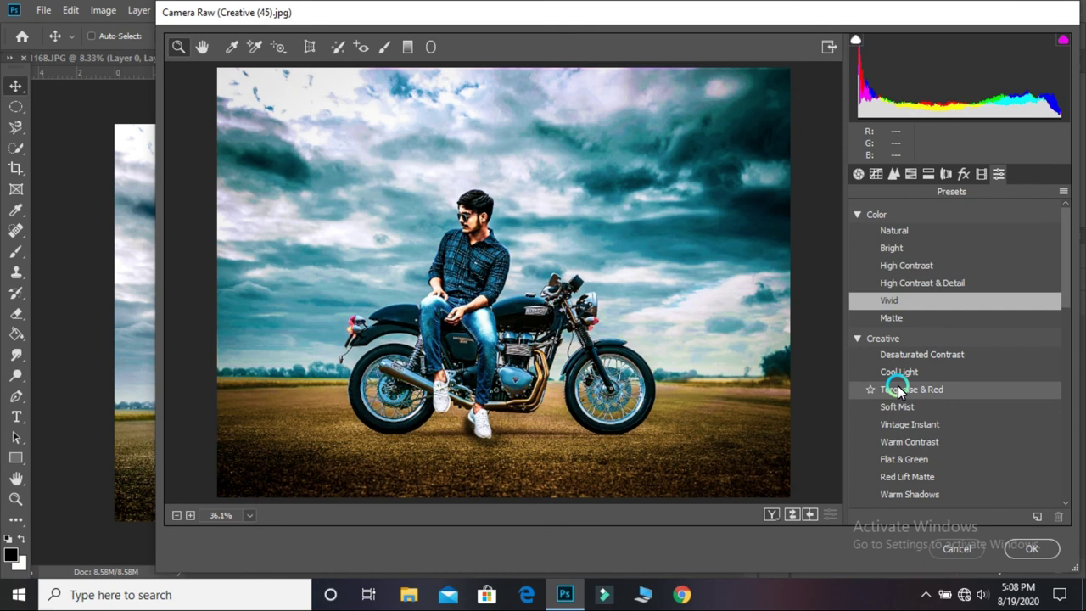
pyautogui.click(900, 390)
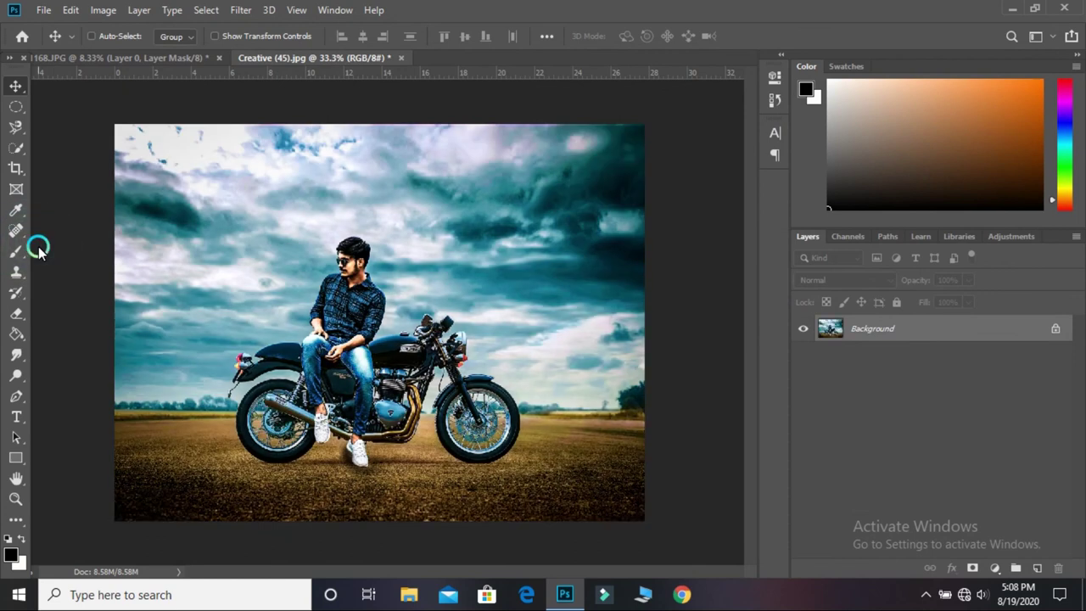
# Step: Crop the photo closer around the rider and Triumph by pulling in the top-left corner, bottom-right corner and top edge
pyautogui.click(26, 169)
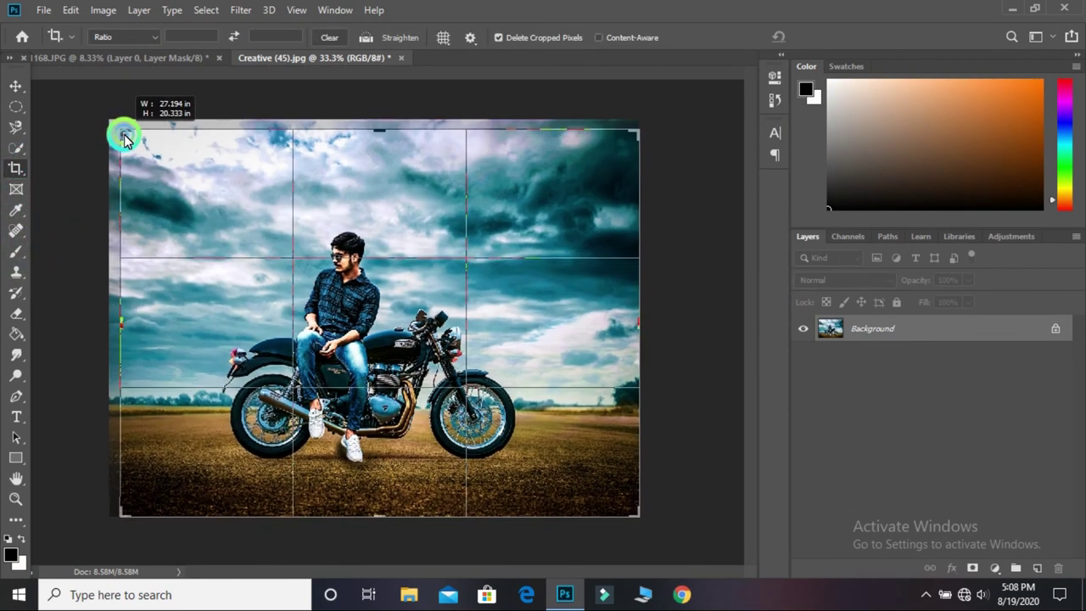
pyautogui.moveTo(117, 131); pyautogui.dragTo(158, 194)
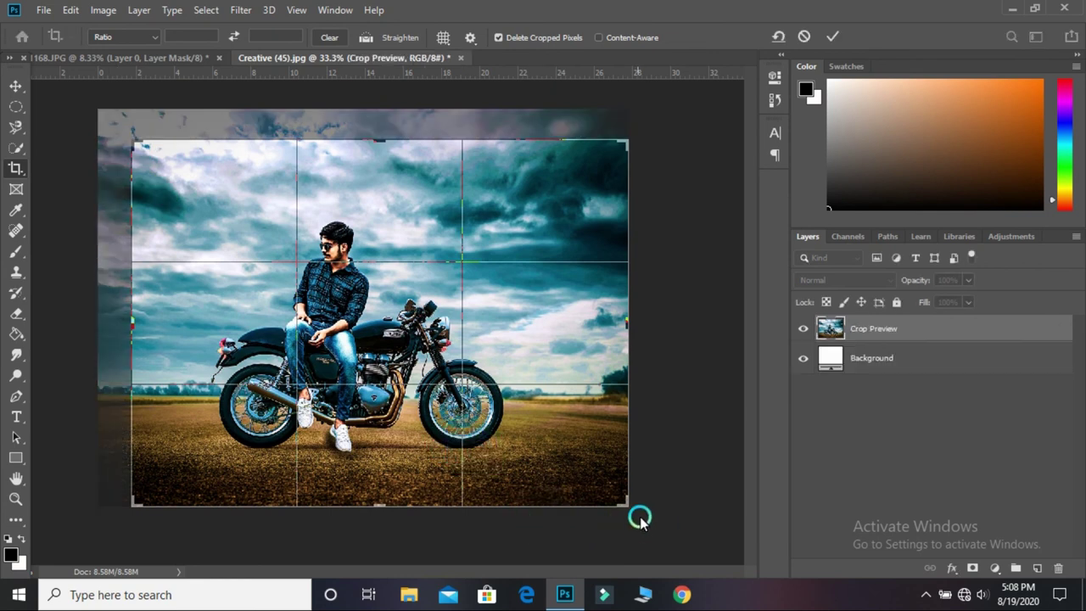
pyautogui.moveTo(626, 507); pyautogui.dragTo(614, 499)
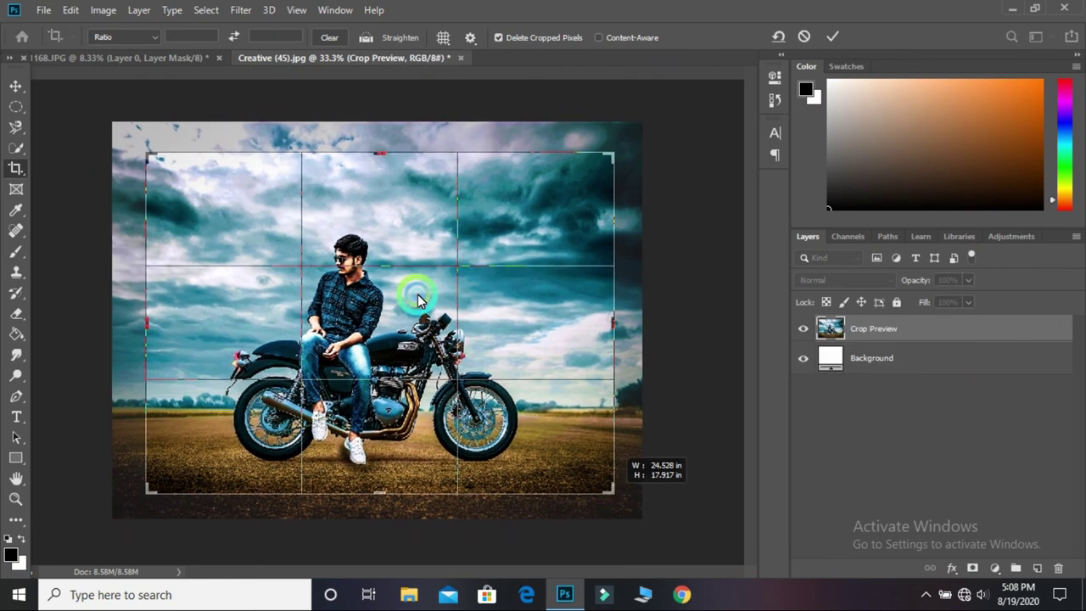
pyautogui.moveTo(378, 153); pyautogui.dragTo(379, 150)
pyautogui.click(831, 36)
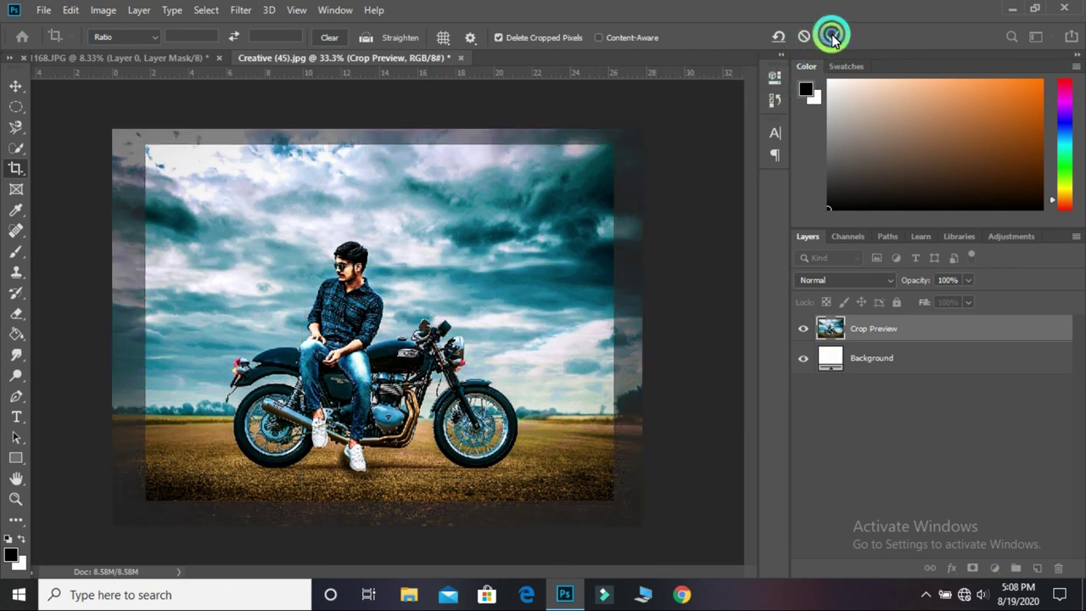